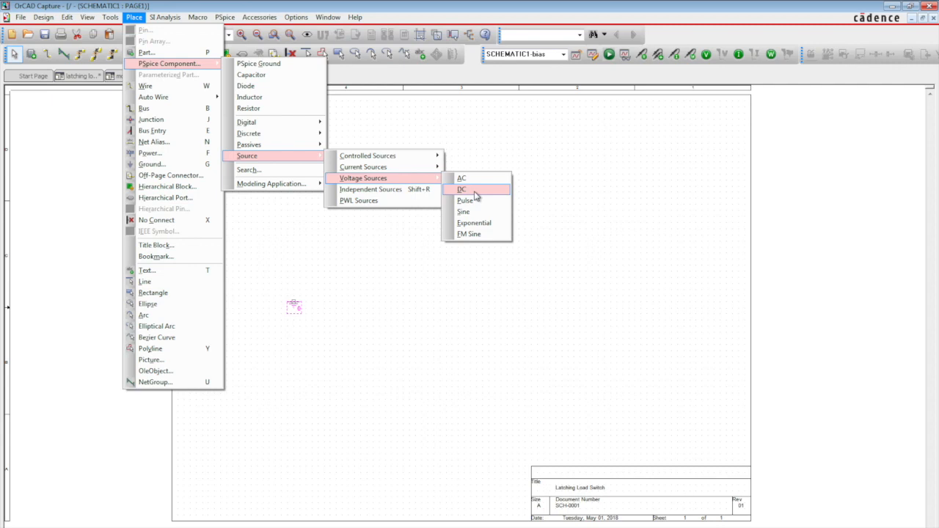
# - Place a DC voltage source on top of the ground symbol and set its value to 4.4Vdc
pyautogui.press('Escape')
pyautogui.click(291, 278)
pyautogui.press('Escape')
pyautogui.doubleClick(277, 287)
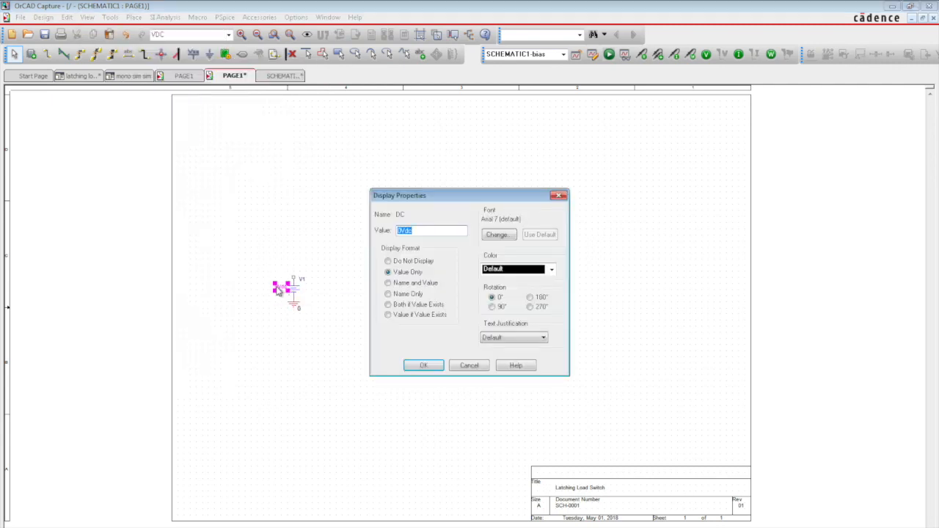
pyautogui.press('Return')
# - Wire the voltage source's positive terminal upward and then to the right, and move its value label clear of the symbol
pyautogui.click(293, 250)
pyautogui.press('w')
pyautogui.click(293, 277)
pyautogui.click(294, 257)
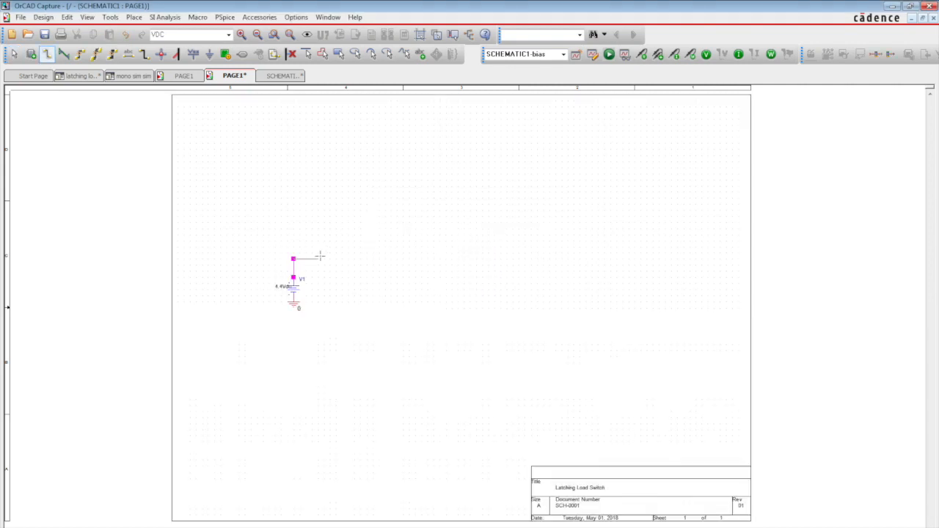
pyautogui.press('Escape')
pyautogui.moveTo(284, 287)
pyautogui.mouseDown()
pyautogui.moveTo(271, 279)
pyautogui.moveTo(278, 287)
pyautogui.mouseUp()
pyautogui.click(336, 290)
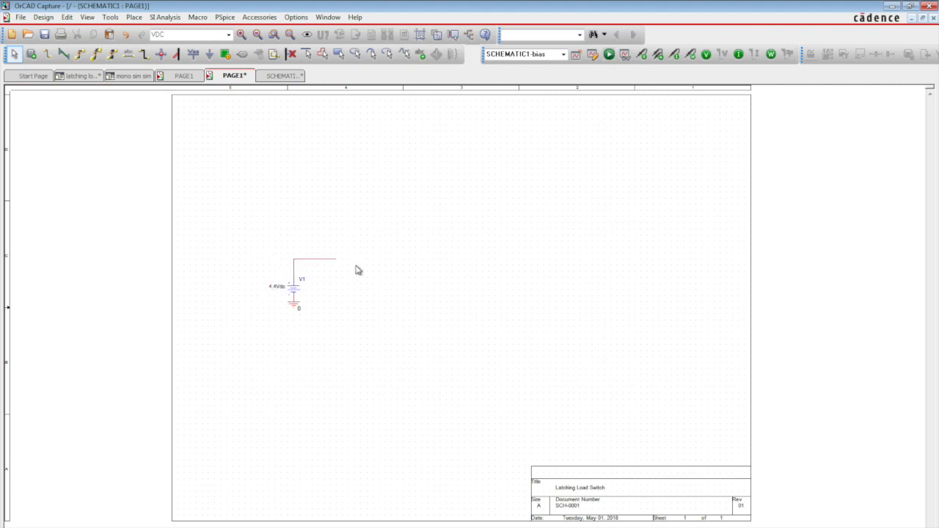
# - Place two vertical PSpice resistors in series, running down from the end of the source wire
pyautogui.click(133, 17)
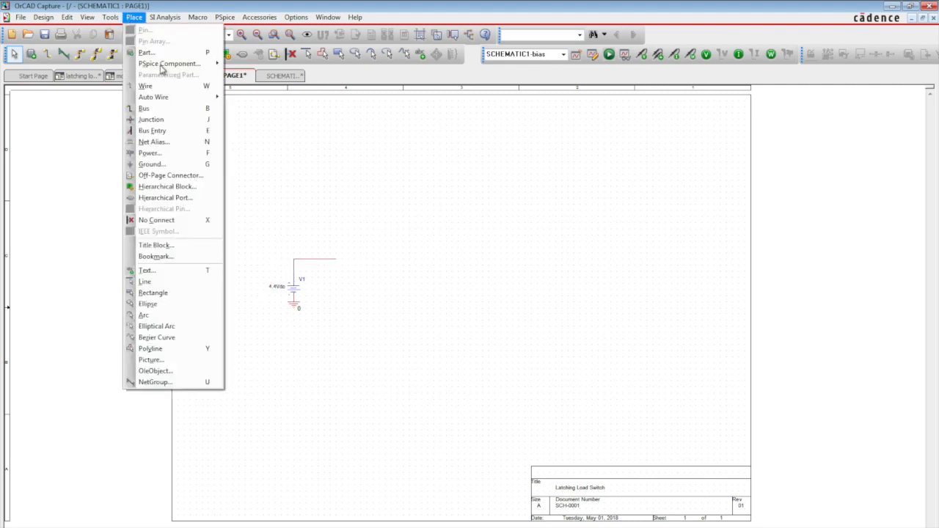
pyautogui.moveTo(176, 64)
pyautogui.click(247, 109)
pyautogui.press('r')
pyautogui.click(334, 272)
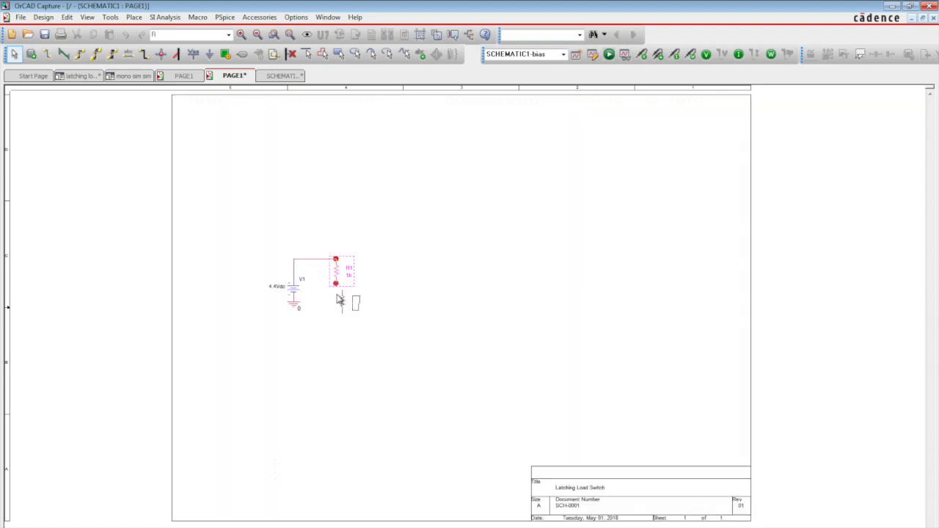
pyautogui.click(332, 295)
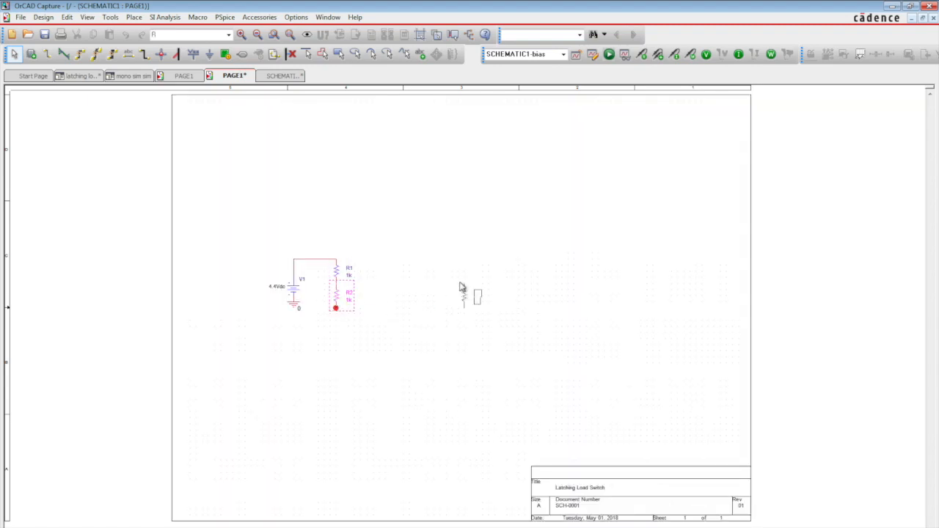
# - Place three more vertical resistors in a row in the free area to the right of R1
pyautogui.click(431, 265)
pyautogui.click(460, 265)
pyautogui.click(515, 265)
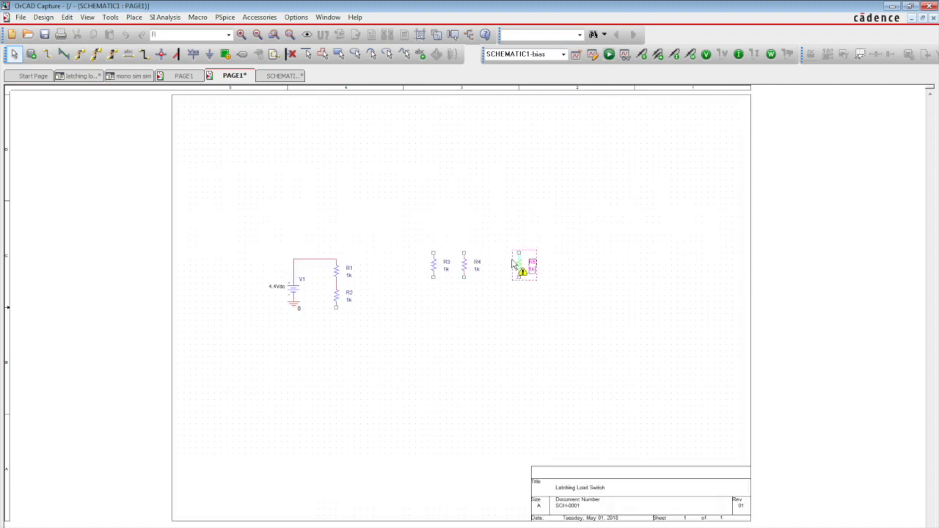
# - Place a vertical PSpice capacitor connected to the lower end of R2
pyautogui.click(134, 17)
pyautogui.moveTo(176, 64)
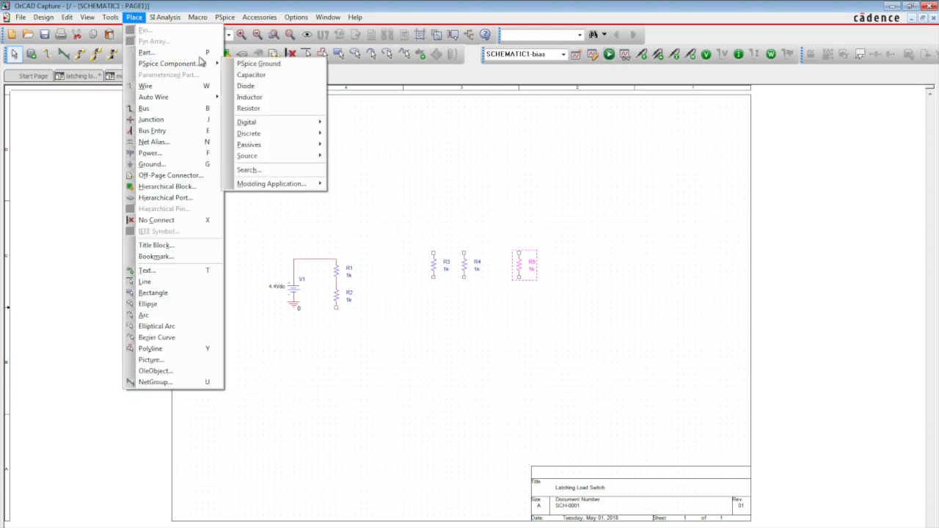
pyautogui.click(253, 75)
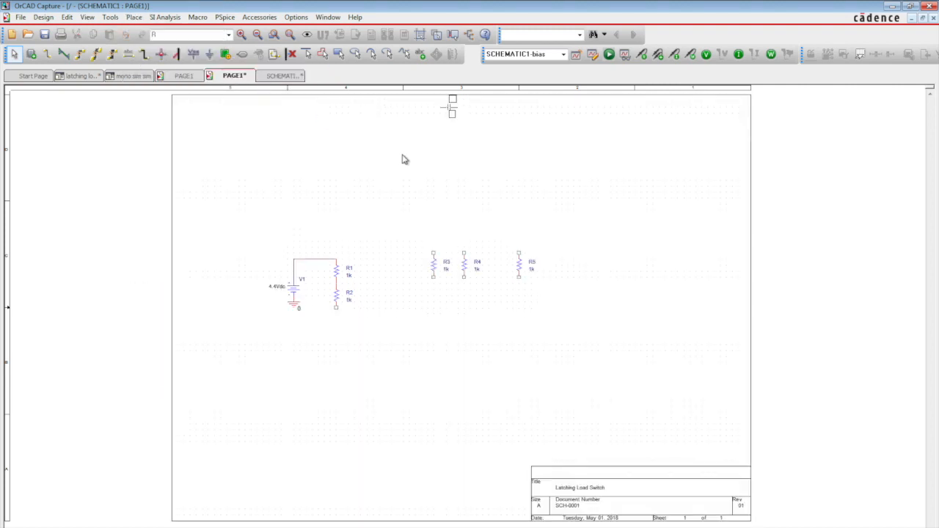
pyautogui.click(336, 309)
pyautogui.press('Escape')
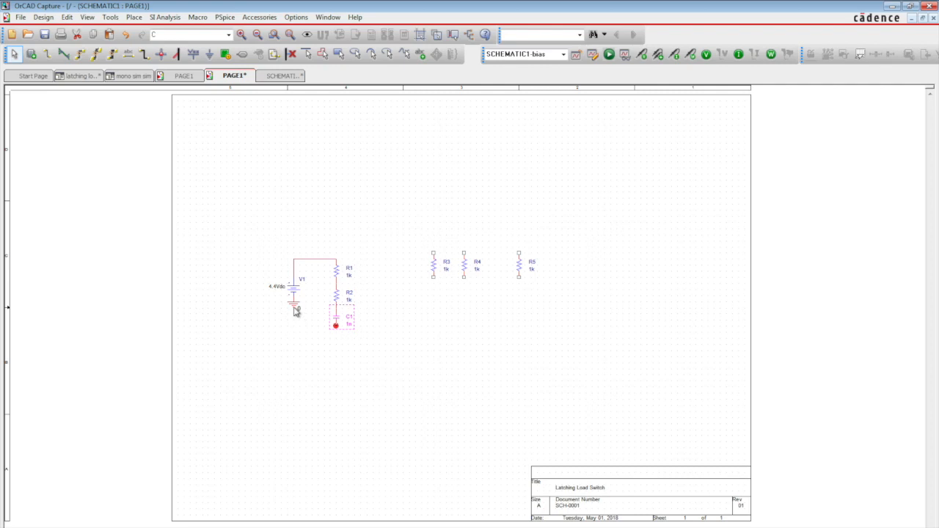
# - Copy the source's ground symbol to the lower end of capacitor C1
pyautogui.click(296, 311)
pyautogui.hotkey('ctrl', 'c')
pyautogui.hotkey('ctrl', 'v')
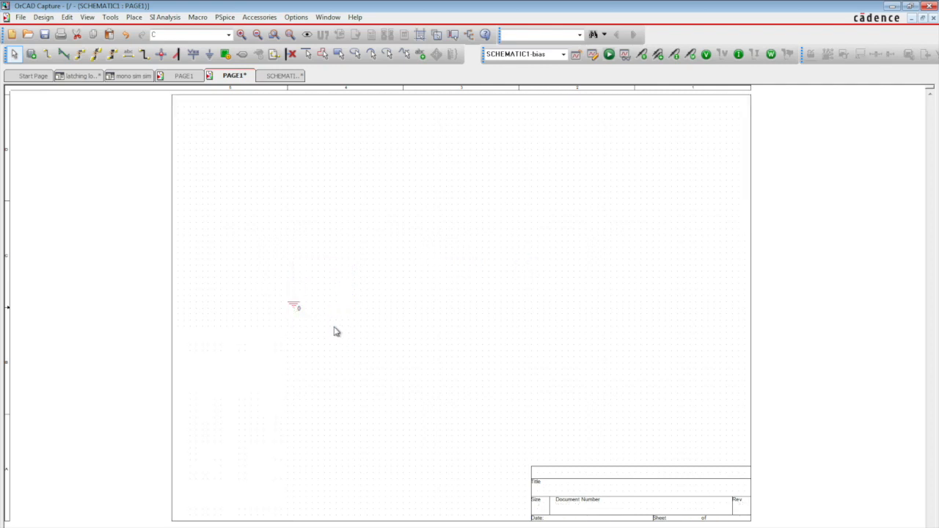
pyautogui.click(324, 328)
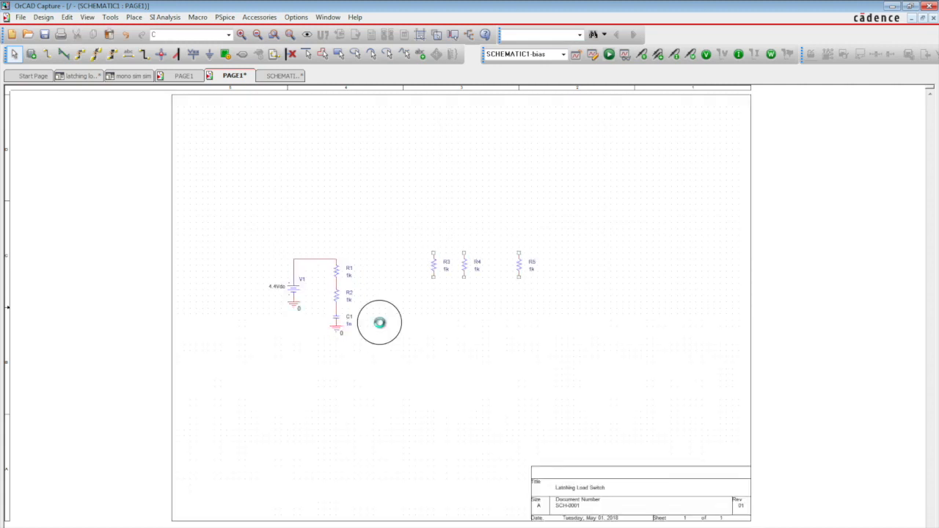
# - Draw a wire from the R2–C1 junction to the right, down beside the capacitor, and a short way right again
pyautogui.press('w')
pyautogui.click(337, 308)
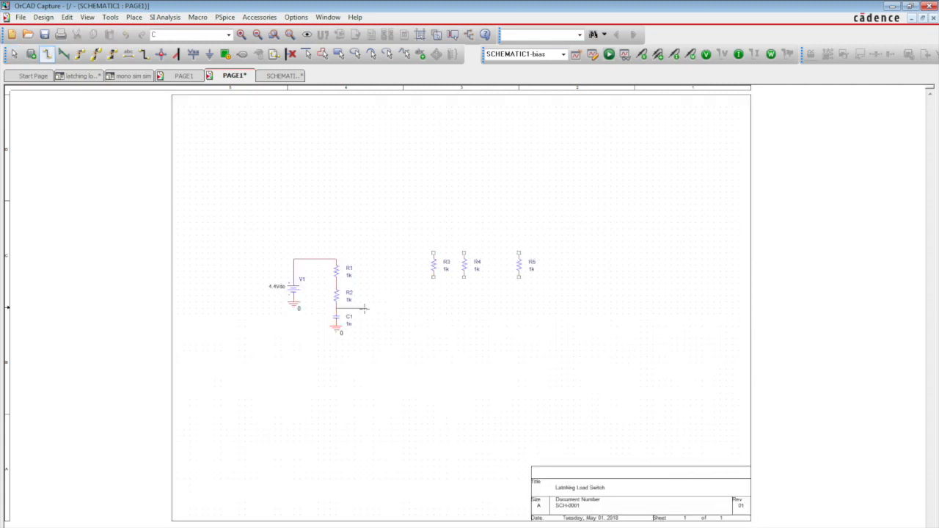
pyautogui.click(366, 309)
pyautogui.click(366, 333)
pyautogui.click(385, 333)
pyautogui.press('Escape')
# - Draw a short wire to the right from the junction between R1 and R2
pyautogui.press('w')
pyautogui.click(337, 283)
pyautogui.click(367, 283)
pyautogui.press('Escape')
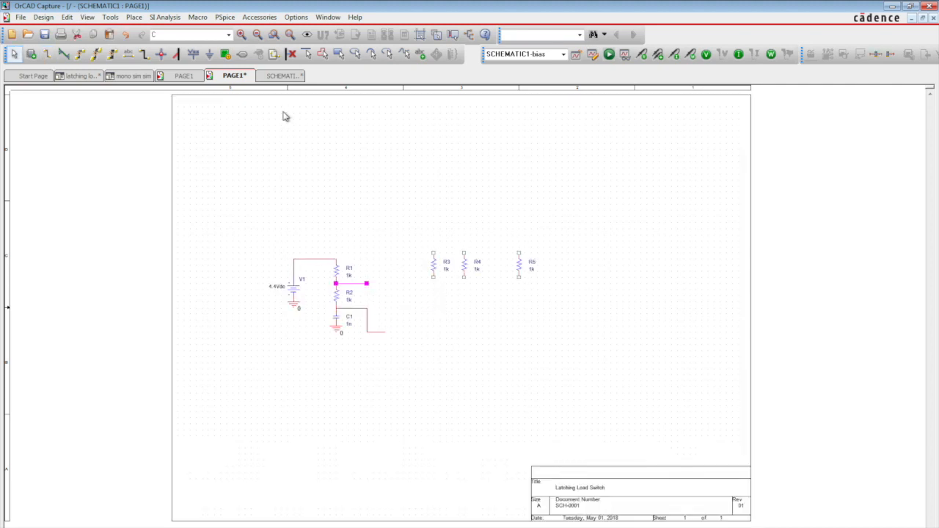
# - Search the PSpice parts for BSS138/INF and place the N-channel MOSFET right of R2 with its gate facing right
pyautogui.click(132, 17)
pyautogui.moveTo(160, 64)
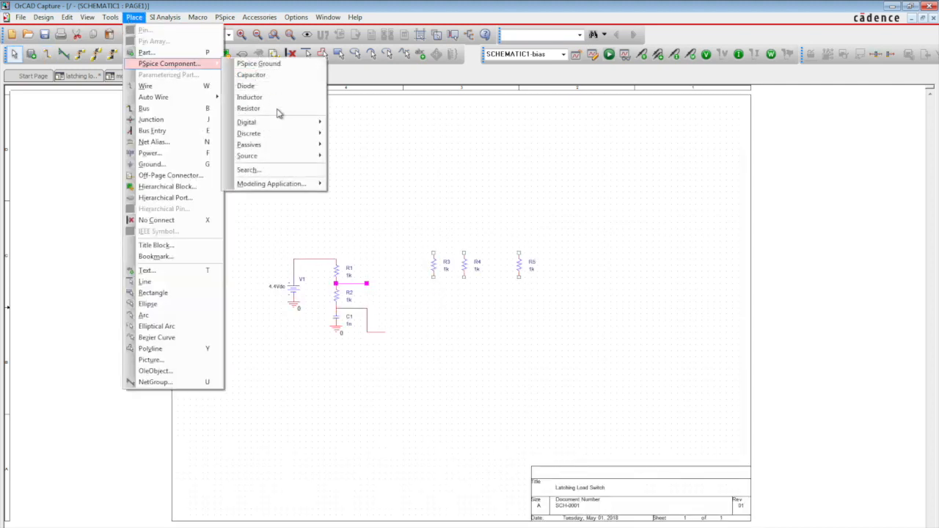
pyautogui.click(273, 169)
pyautogui.moveTo(774, 262); pyautogui.dragTo(718, 261)
pyautogui.write('BSS138/INF')
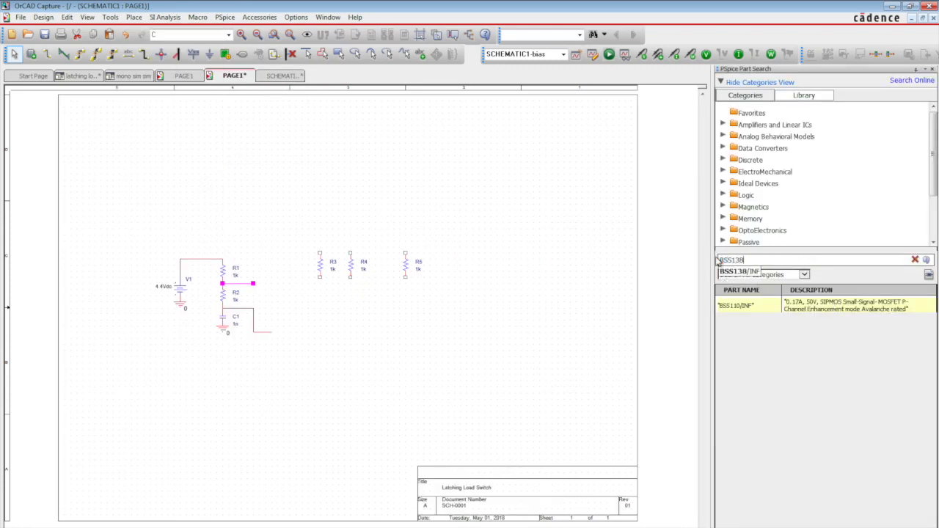
pyautogui.press('Return')
pyautogui.doubleClick(824, 301)
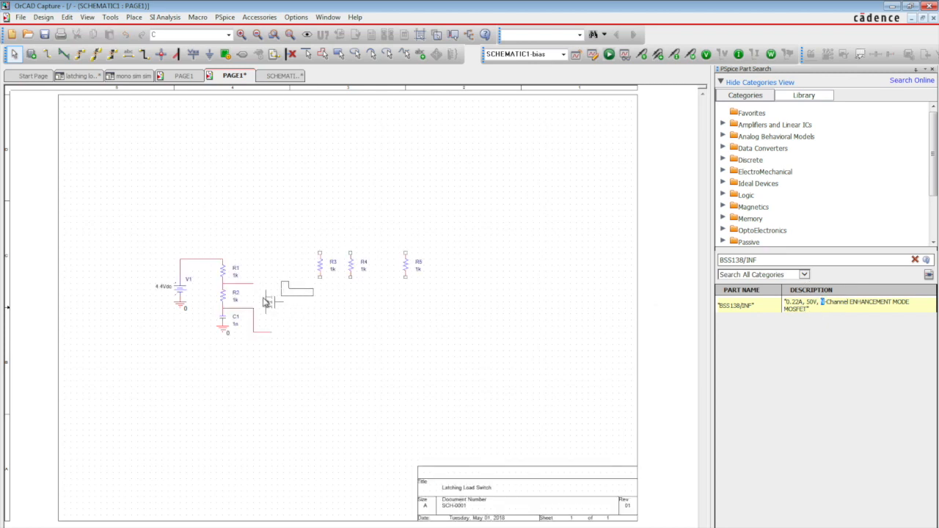
pyautogui.click(270, 302)
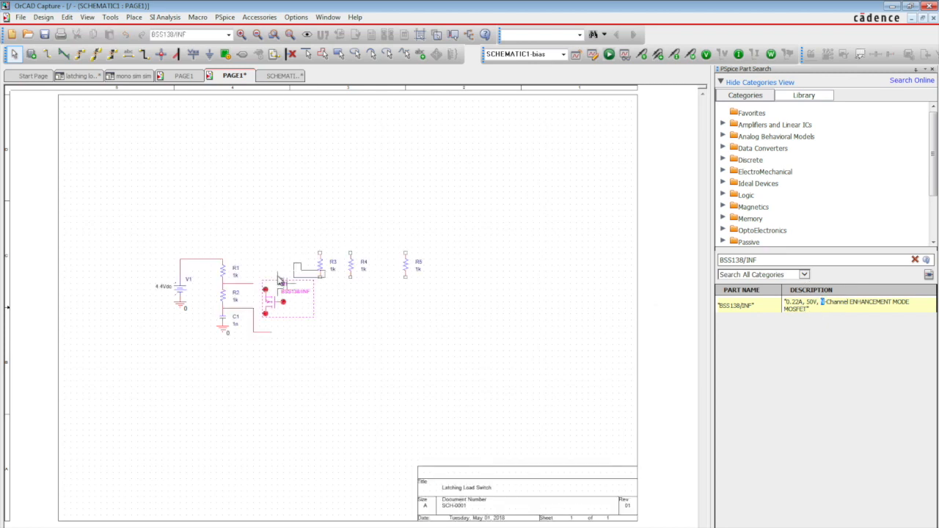
# - Search the PSpice parts for BSS110/INF and place the P-channel MOSFET above M1 with its gate facing down
pyautogui.click(778, 261)
pyautogui.press('BackSpace')
pyautogui.press('BackSpace')
pyautogui.press('BackSpace')
pyautogui.press('BackSpace')
pyautogui.press('BackSpace')
pyautogui.press('BackSpace')
pyautogui.write('10')
pyautogui.click(753, 274)
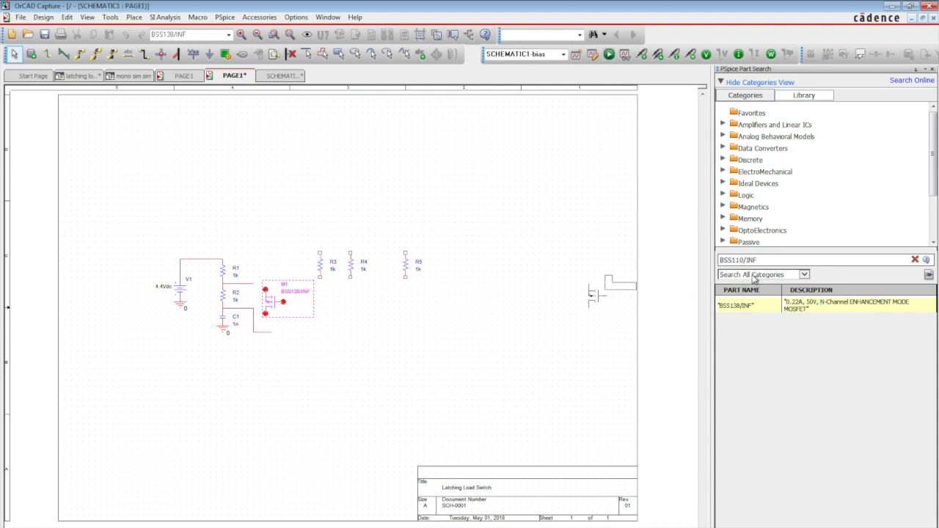
pyautogui.press('Return')
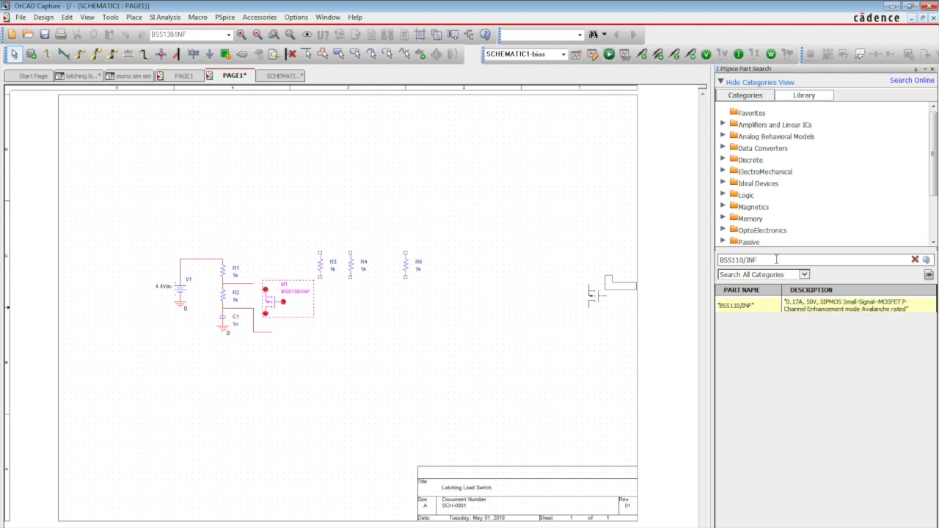
pyautogui.doubleClick(803, 313)
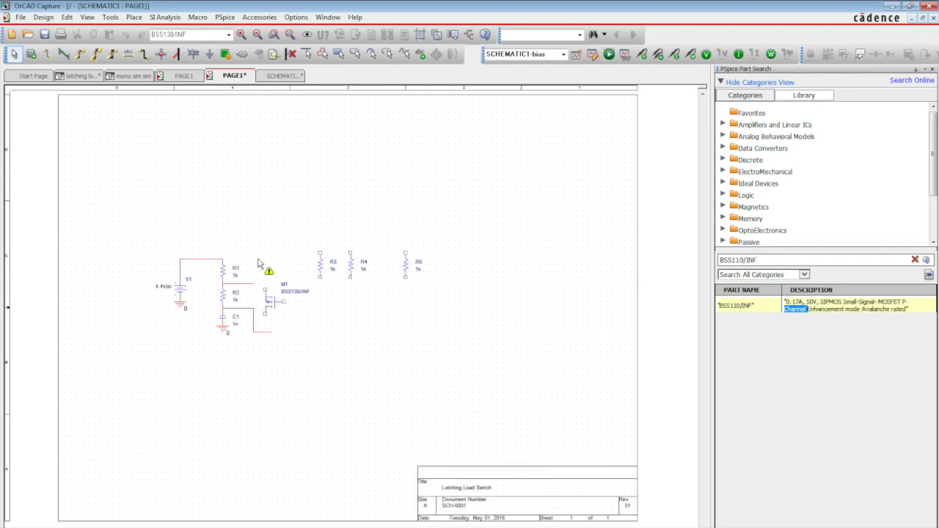
pyautogui.click(264, 262)
# - Wire the top of R1 to M2, and connect the R1–R2 junction to M2's gate and M1's upper terminal
pyautogui.press('w')
pyautogui.click(222, 259)
pyautogui.click(253, 259)
pyautogui.click(253, 284)
pyautogui.click(265, 278)
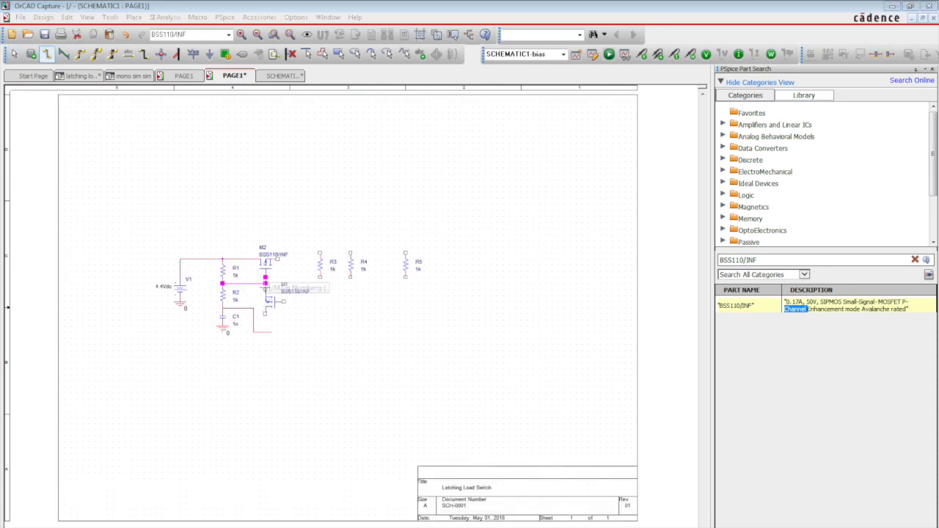
pyautogui.click(266, 289)
pyautogui.press('Escape')
# - Copy the ground symbol below C1 to the lower terminal of MOSFET M1
pyautogui.click(221, 329)
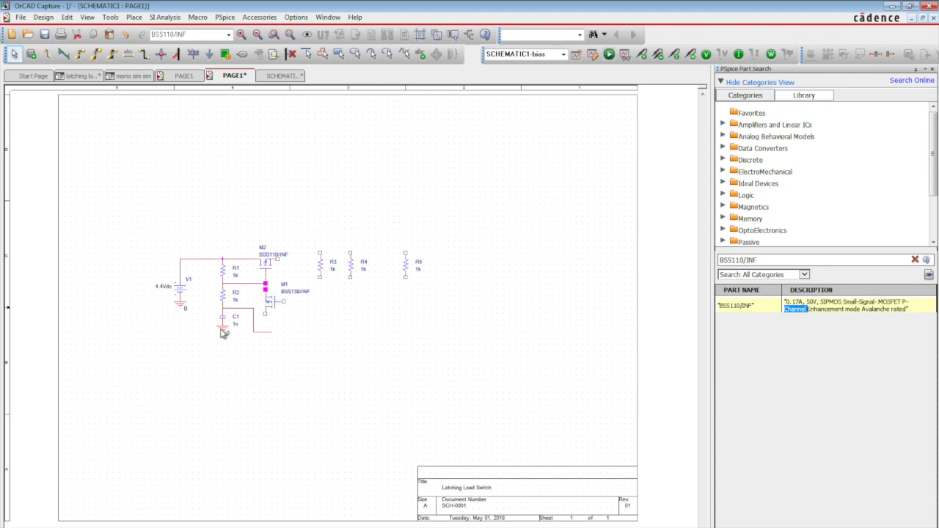
pyautogui.hotkey('ctrl', 'c')
pyautogui.hotkey('ctrl', 'v')
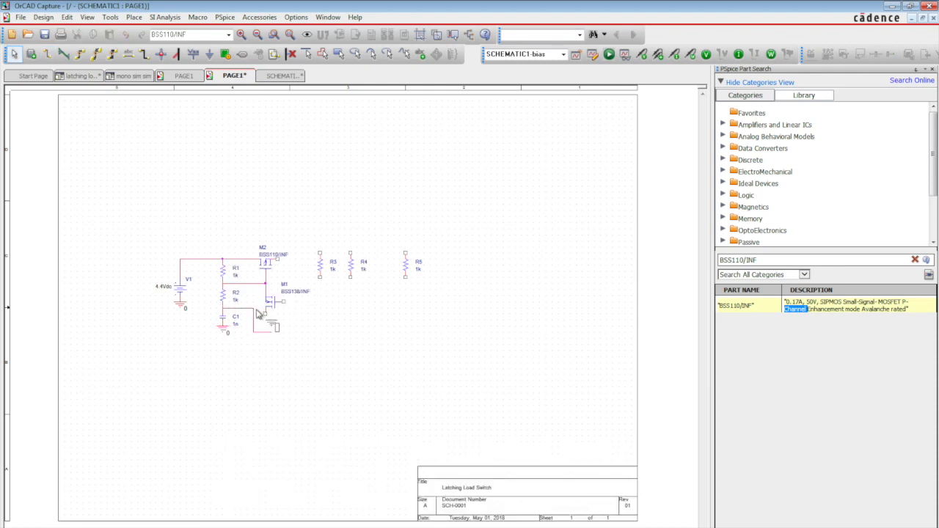
pyautogui.click(257, 313)
# - Draw a wire rightward from M2's output and move R3 so its top end meets the wire
pyautogui.press('w')
pyautogui.click(277, 259)
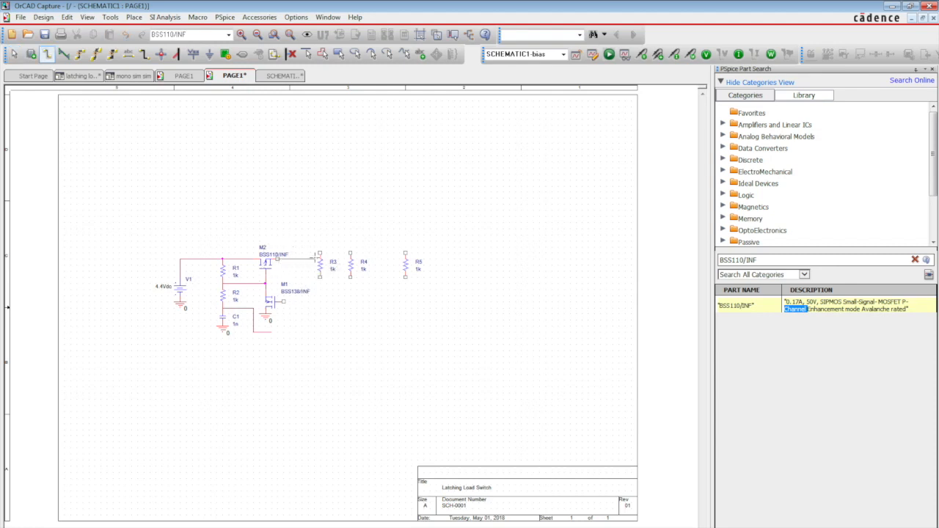
pyautogui.click(315, 259)
pyautogui.press('Escape')
pyautogui.moveTo(321, 269); pyautogui.dragTo(316, 276)
# - Wire M1's gate to the lower end of R3 and extend the wire down level with the capacitor's loose wire end
pyautogui.press('w')
pyautogui.click(284, 301)
pyautogui.click(315, 283)
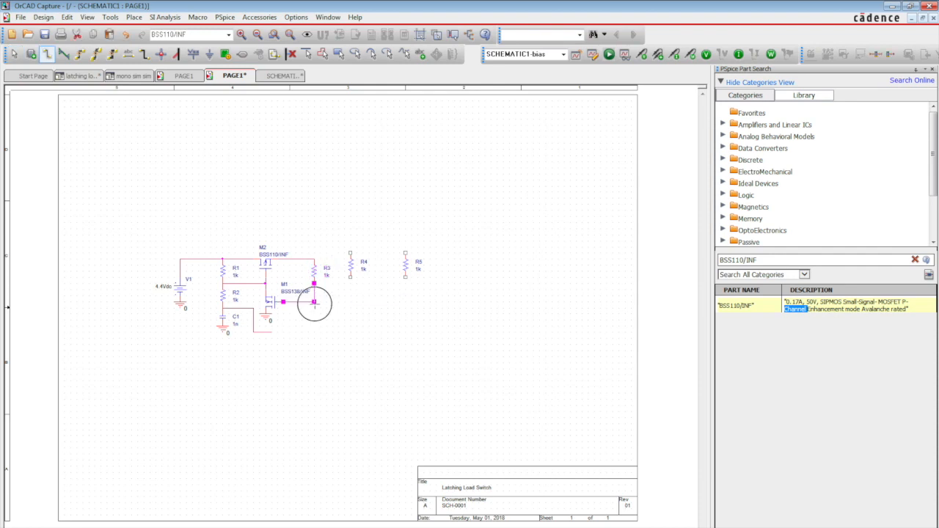
pyautogui.click(314, 332)
pyautogui.press('Escape')
# - Move R4 level with R3 and wire its top end to the top of R3
pyautogui.moveTo(352, 271); pyautogui.dragTo(345, 272)
pyautogui.press('w')
pyautogui.press('Escape')
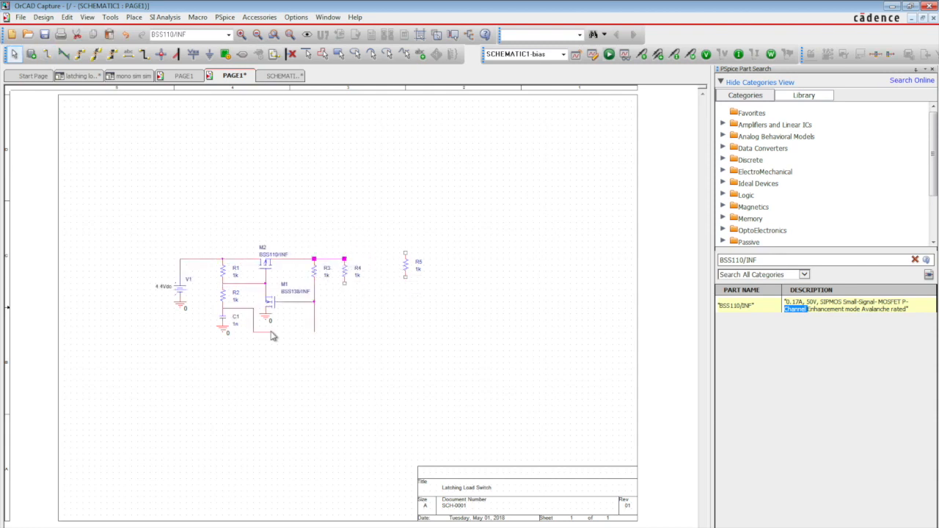
# - Place a PSpice ground at the lower end of R4
pyautogui.click(134, 17)
pyautogui.moveTo(213, 64)
pyautogui.click(253, 64)
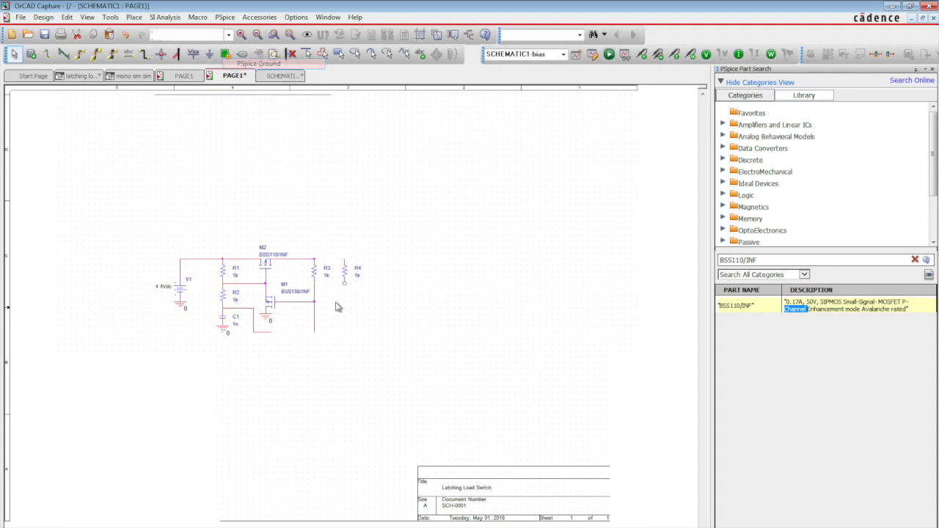
# - Place a horizontal PSpice diode to the right of R4, level with the upper wire
pyautogui.click(134, 17)
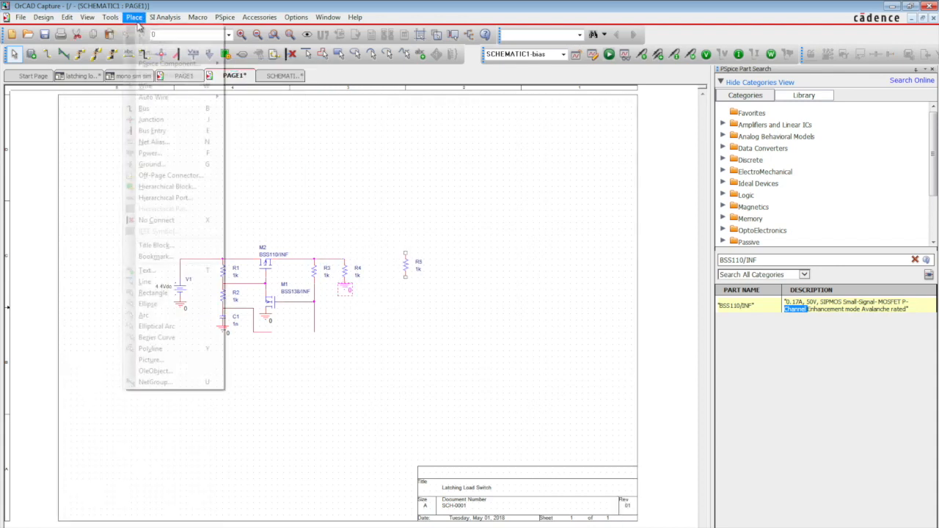
pyautogui.moveTo(170, 64)
pyautogui.click(261, 87)
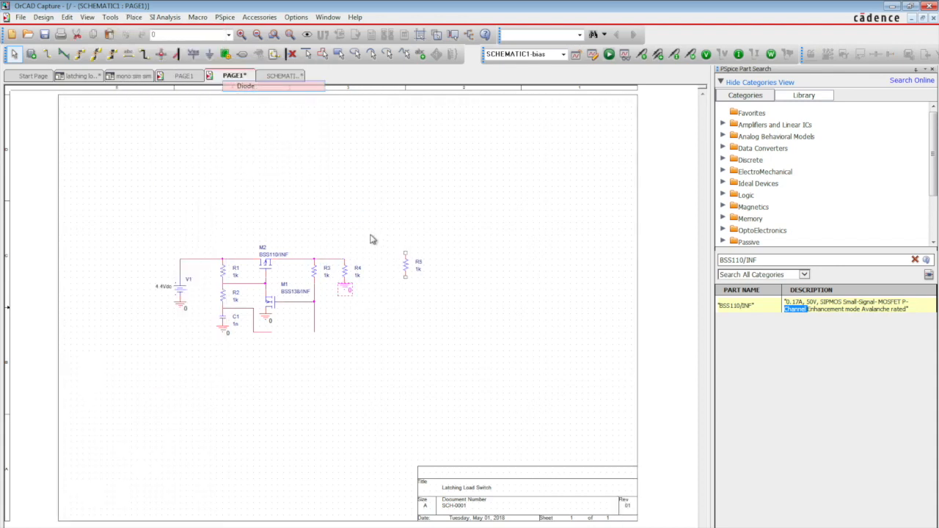
pyautogui.click(359, 259)
pyautogui.press('Escape')
# - Wire the top of R4 to the diode's anode and draw a wire rightward from its cathode
pyautogui.press('w')
pyautogui.click(345, 259)
pyautogui.click(356, 259)
pyautogui.click(375, 259)
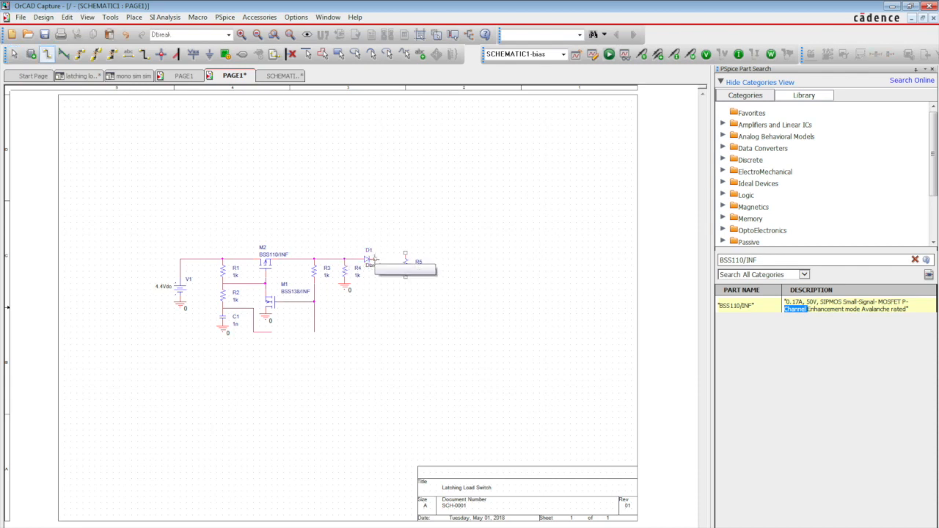
pyautogui.press('Escape')
# - Move R5 so its top end connects to the end of the diode's output wire
pyautogui.click(402, 272)
pyautogui.hotkey('ctrl', 'x')
pyautogui.hotkey('ctrl', 'v')
pyautogui.click(400, 278)
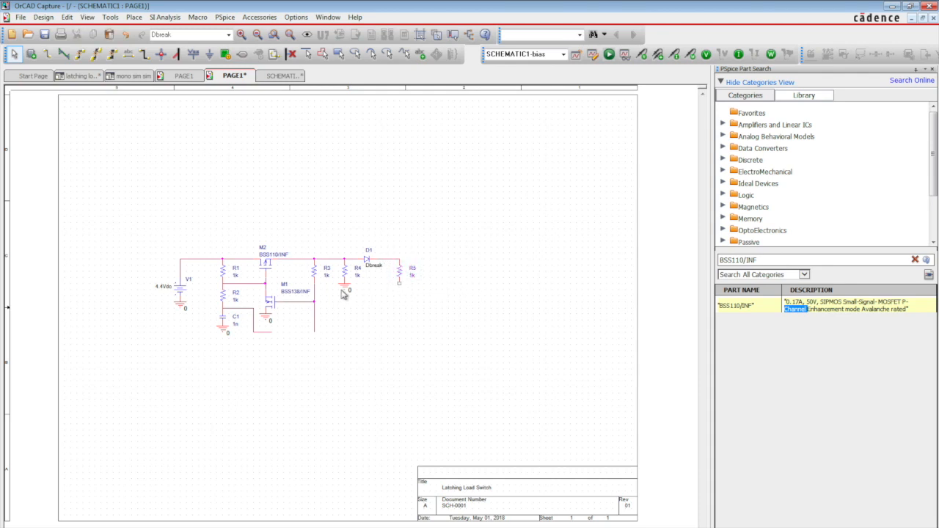
# - Place a PSpice ground at the lower end of R5
pyautogui.click(134, 17)
pyautogui.moveTo(163, 65)
pyautogui.click(257, 63)
pyautogui.click(401, 291)
pyautogui.press('Escape')
# - Configure a time-controlled PSpice switch that closes at 0.25 s and start placing it
pyautogui.click(134, 16)
pyautogui.moveTo(165, 63)
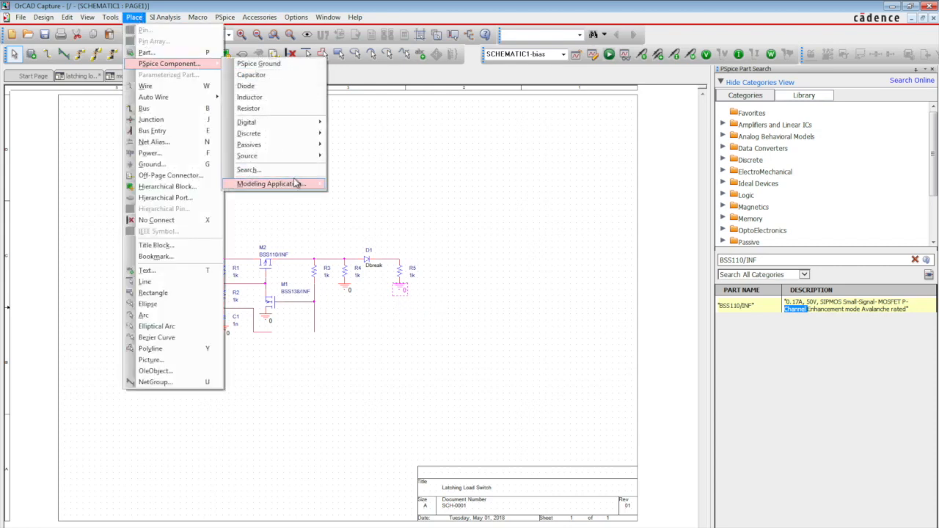
pyautogui.moveTo(292, 185)
pyautogui.click(362, 229)
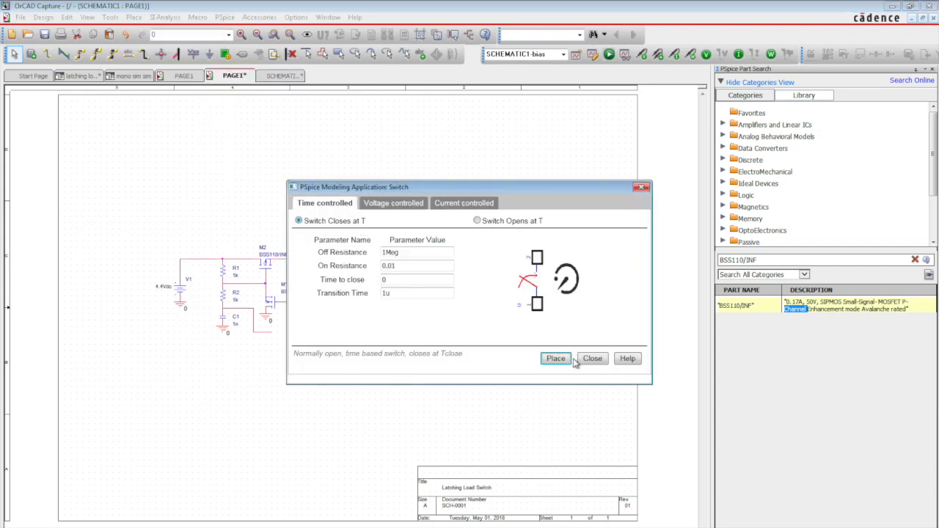
pyautogui.click(397, 279)
pyautogui.write('.25')
pyautogui.click(556, 359)
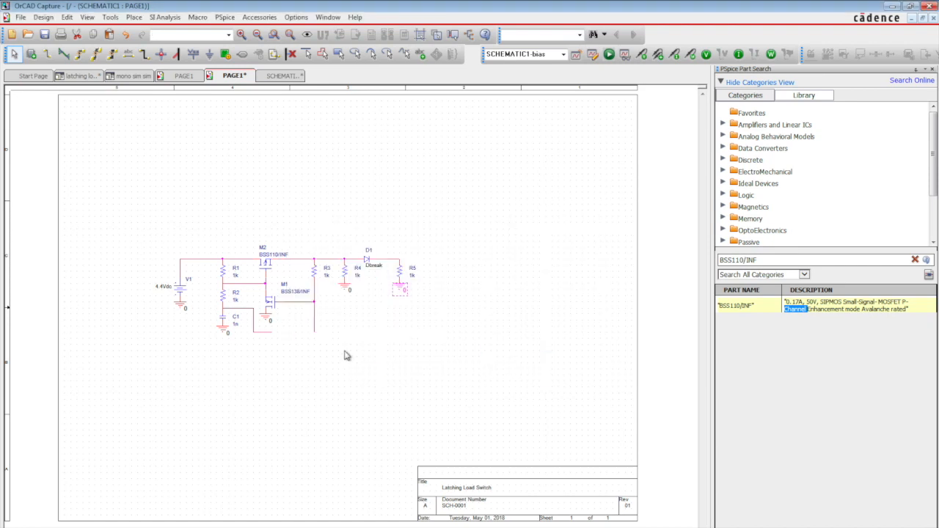
# - Place the timed switch in the gap between the two open wire ends below M1 and connect its terminals
pyautogui.click(300, 330)
pyautogui.press('w')
pyautogui.click(290, 333)
pyautogui.press('Escape')
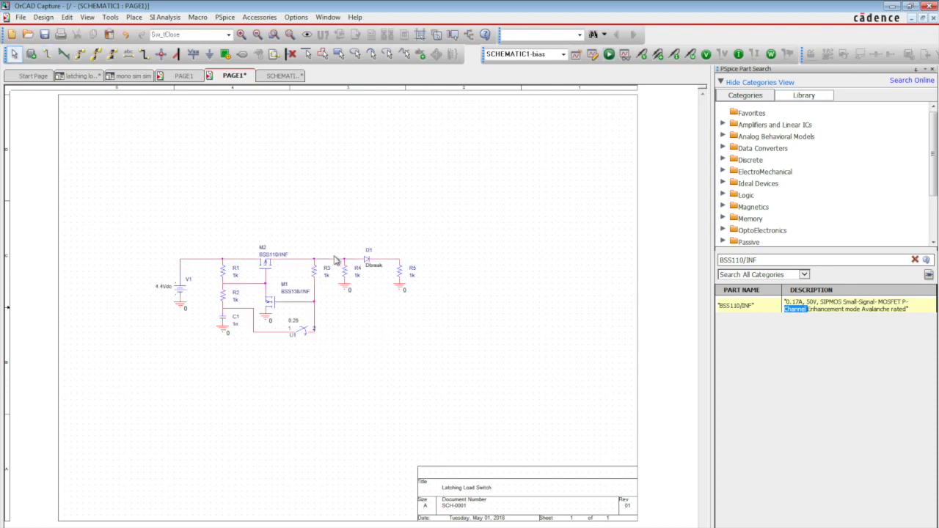
# - Set the value of R1 to 10k and the value of R2 to 100k
pyautogui.click(235, 278)
pyautogui.doubleClick(236, 280)
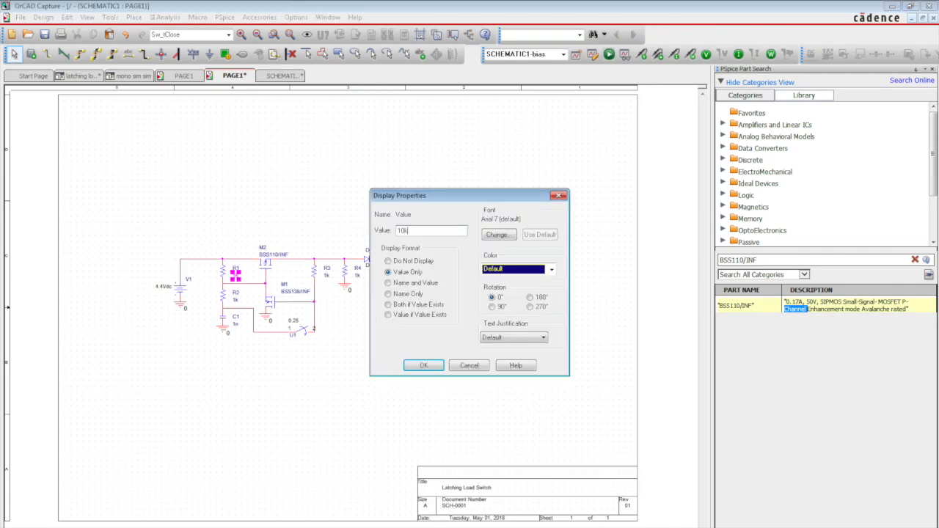
pyautogui.press('Return')
pyautogui.click(235, 303)
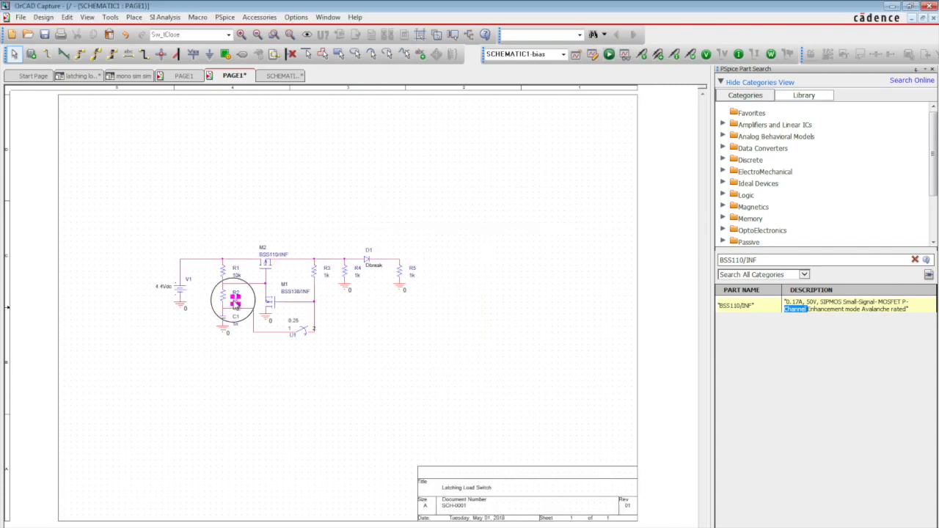
pyautogui.doubleClick(235, 304)
pyautogui.write('100k')
pyautogui.press('Return')
# - Set the value of C1 to 1u and the value of R3 to 20k
pyautogui.click(236, 326)
pyautogui.doubleClick(236, 325)
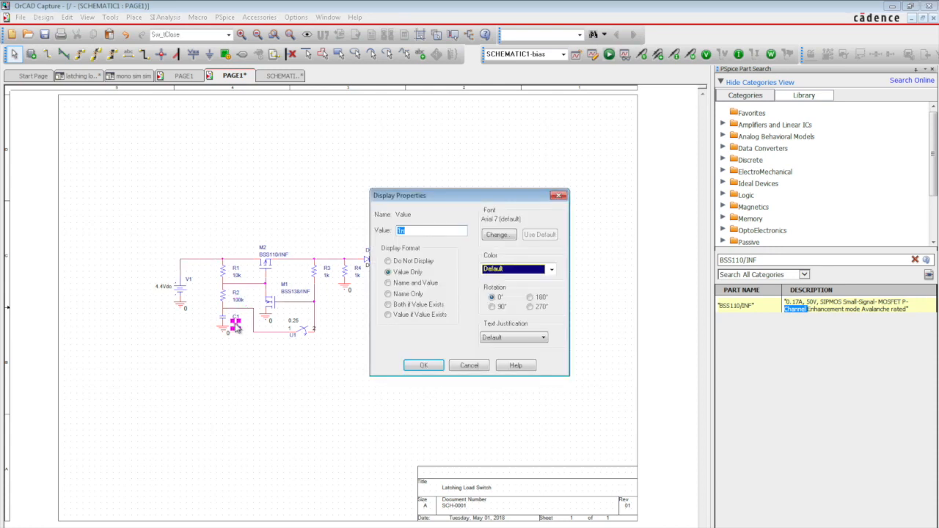
pyautogui.press('Return')
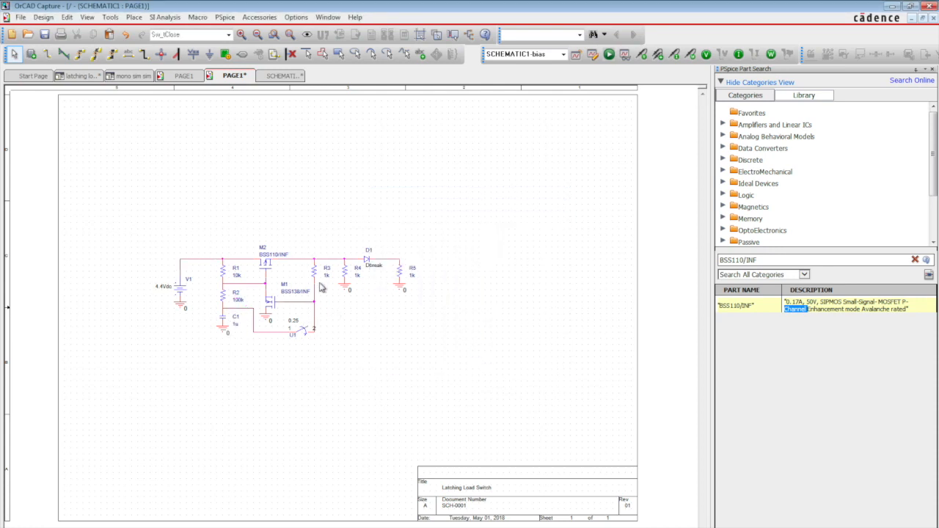
pyautogui.click(327, 279)
pyautogui.doubleClick(327, 279)
pyautogui.write('20k')
pyautogui.press('Return')
# - Set the value of R4 to 10k and leave R5 at its existing value
pyautogui.click(358, 276)
pyautogui.doubleClick(358, 276)
pyautogui.write('10k')
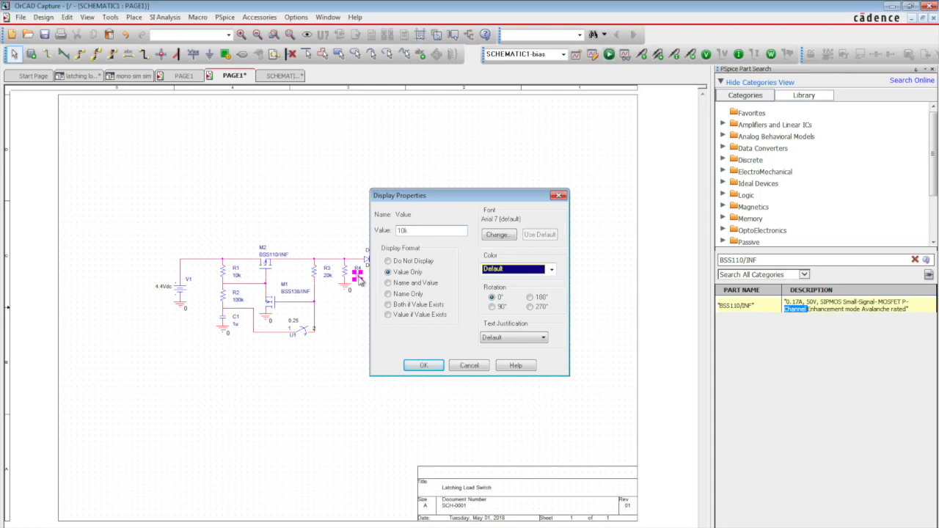
pyautogui.press('Return')
pyautogui.click(413, 276)
pyautogui.doubleClick(413, 278)
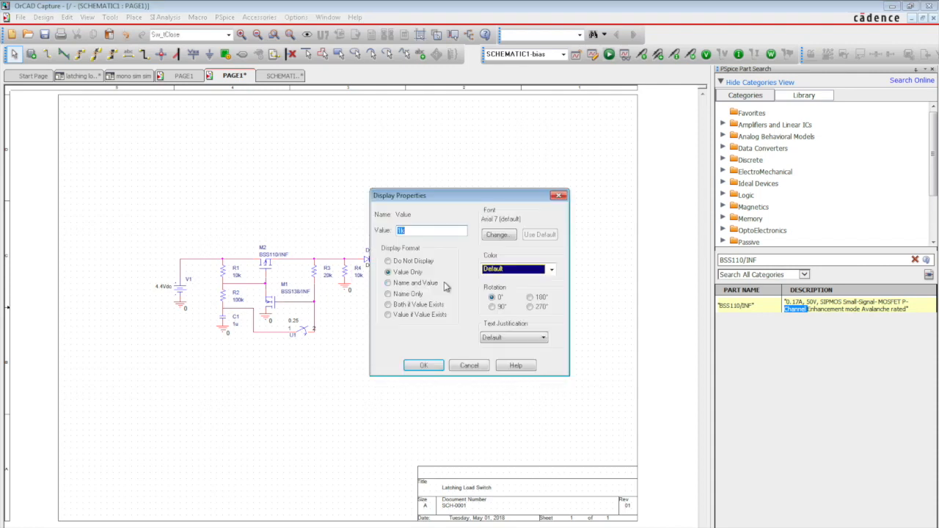
pyautogui.press('Escape')
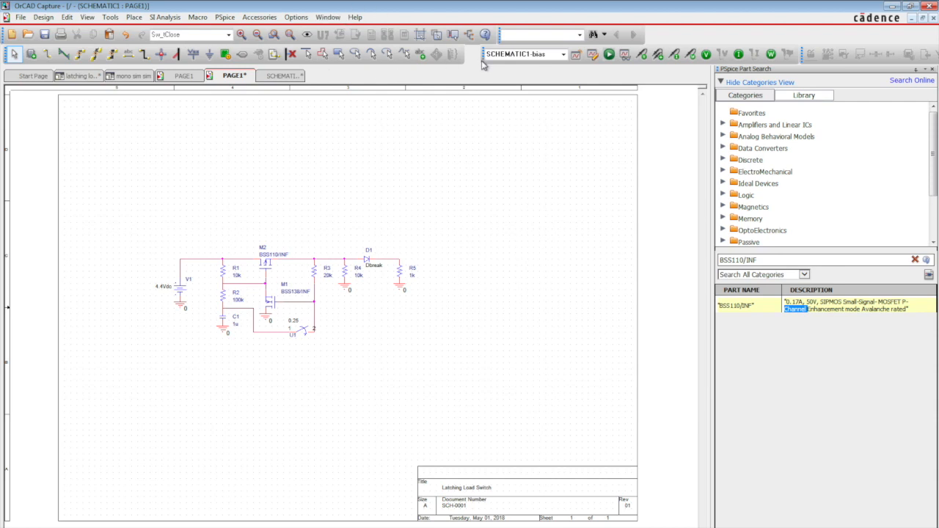
# - Open the library configuration in the bias simulation profile and start browsing for a model library file
pyautogui.click(593, 55)
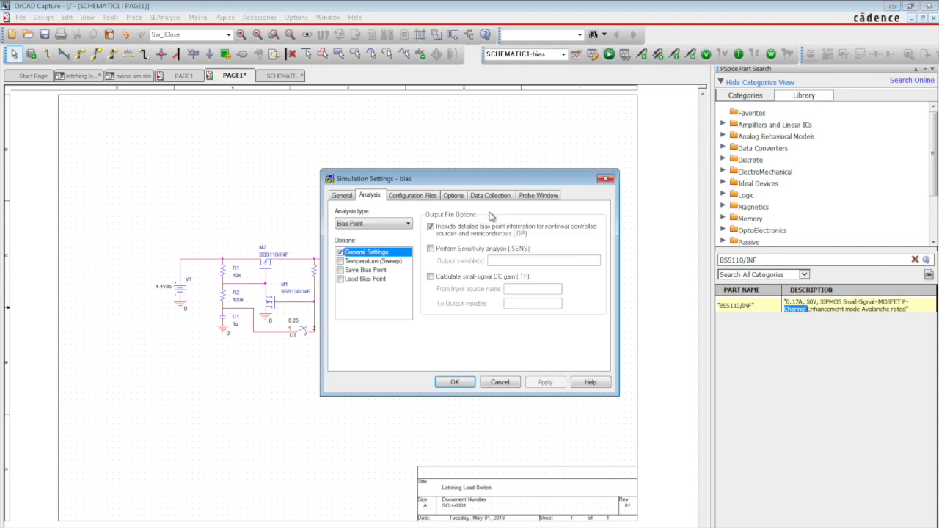
pyautogui.click(417, 196)
pyautogui.click(371, 230)
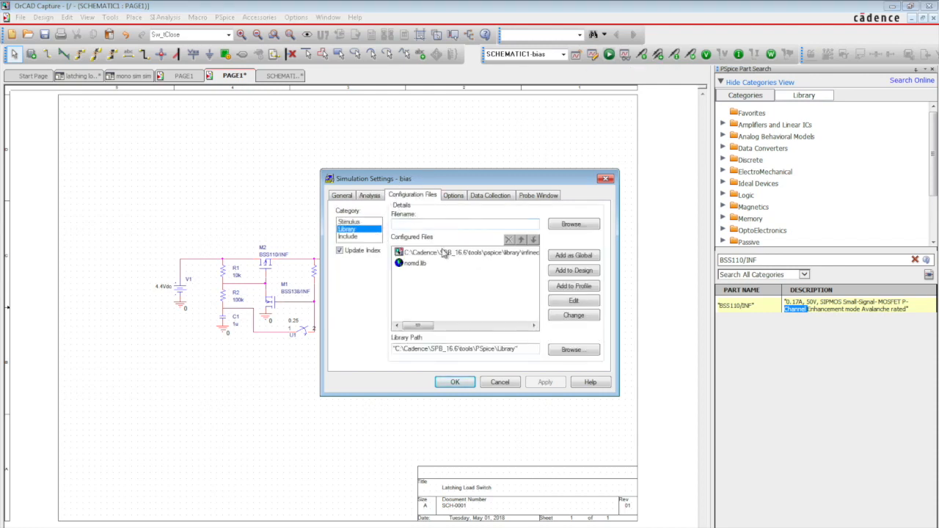
pyautogui.click(574, 224)
# - Browse to the pspice library folder inside the Cadence SPB_16.6 installation
pyautogui.click(541, 191)
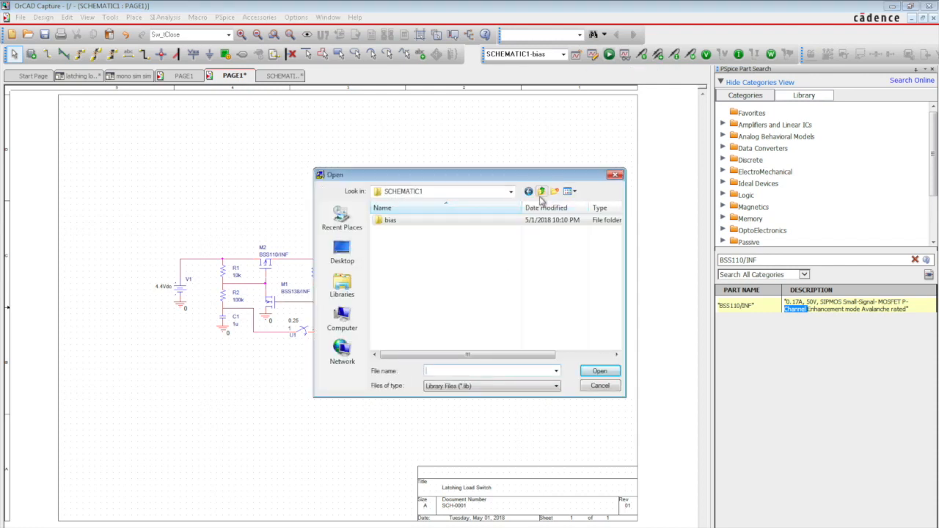
pyautogui.click(358, 318)
pyautogui.doubleClick(430, 240)
pyautogui.doubleClick(429, 254)
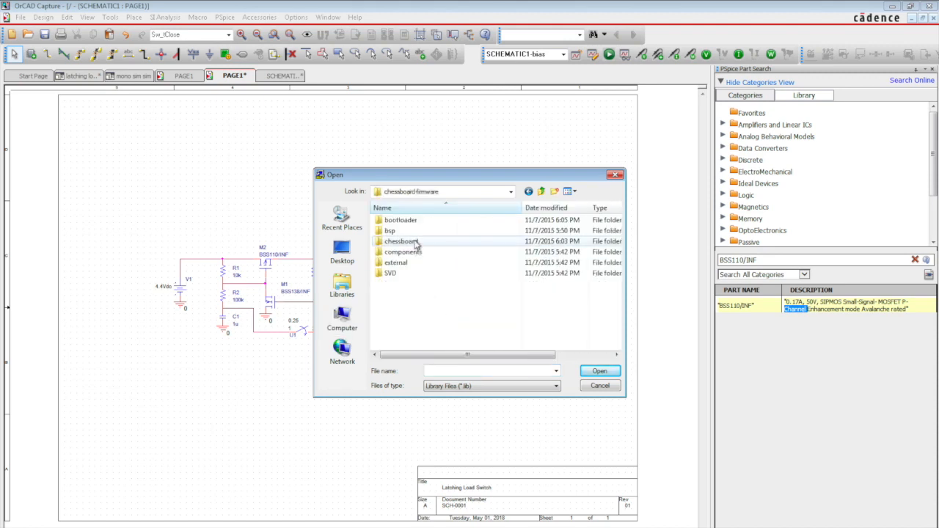
pyautogui.click(543, 193)
pyautogui.doubleClick(404, 243)
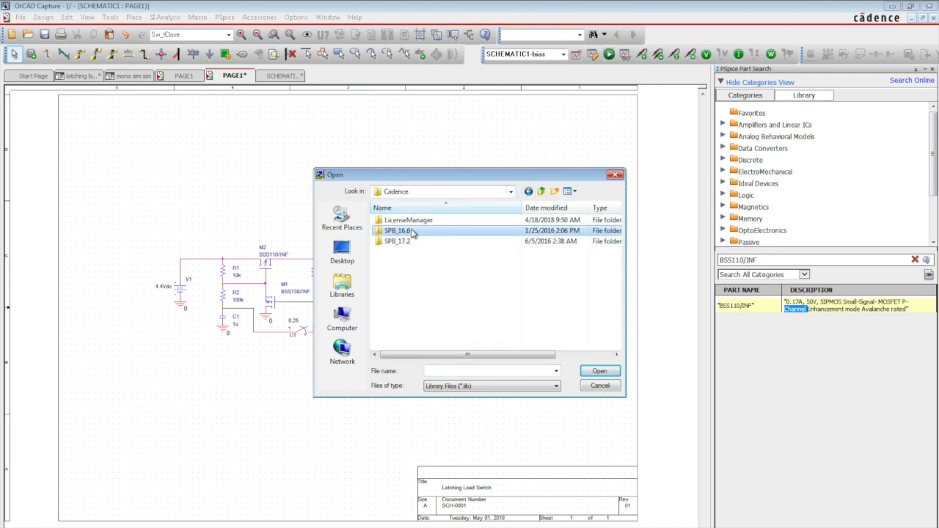
pyautogui.doubleClick(412, 230)
pyautogui.doubleClick(396, 273)
pyautogui.click(541, 191)
pyautogui.click(407, 278)
pyautogui.doubleClick(407, 274)
pyautogui.scroll(-3, 408, 273)
pyautogui.doubleClick(409, 273)
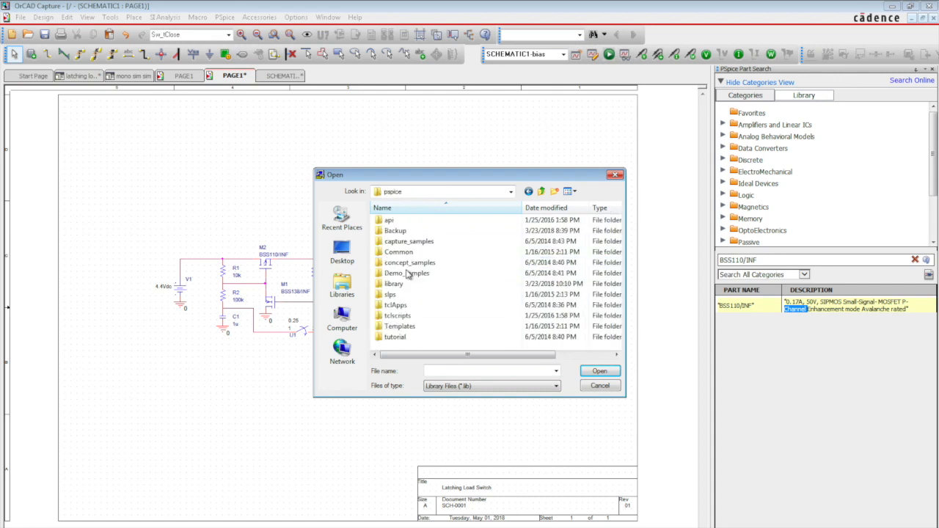
pyautogui.doubleClick(407, 284)
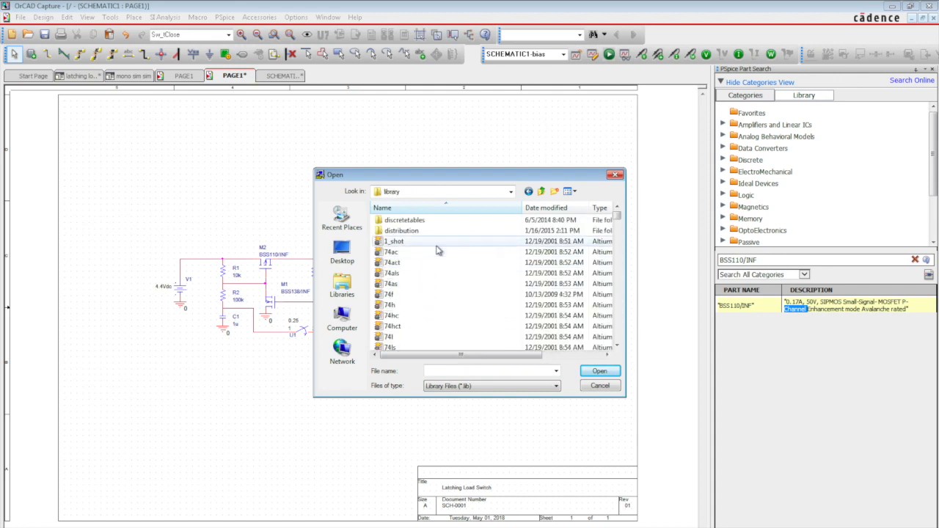
# - Try adding a model library file from the library folder to the design, and dismiss the simulation settings
pyautogui.scroll(-3, 433, 279)
pyautogui.click(437, 243)
pyautogui.scroll(-10, 425, 246)
pyautogui.doubleClick(418, 233)
pyautogui.click(584, 272)
pyautogui.click(535, 324)
pyautogui.click(501, 380)
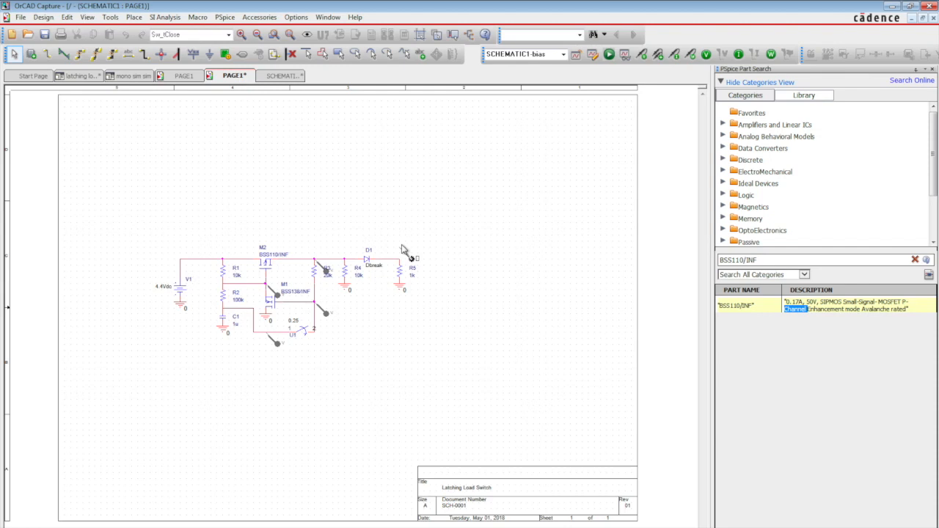
# - Set the simulation profile to a Time Domain (Transient) analysis with a run time of 1s
pyautogui.click(591, 58)
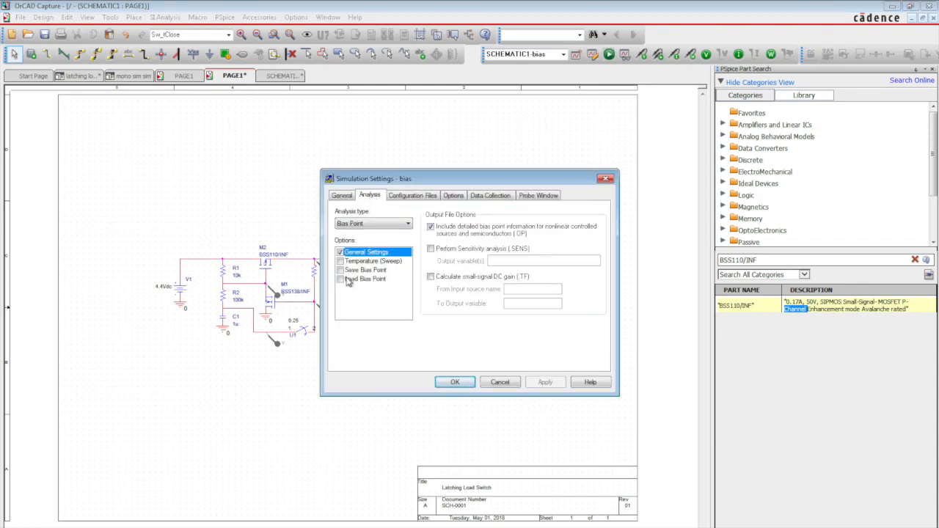
pyautogui.click(374, 223)
pyautogui.click(367, 232)
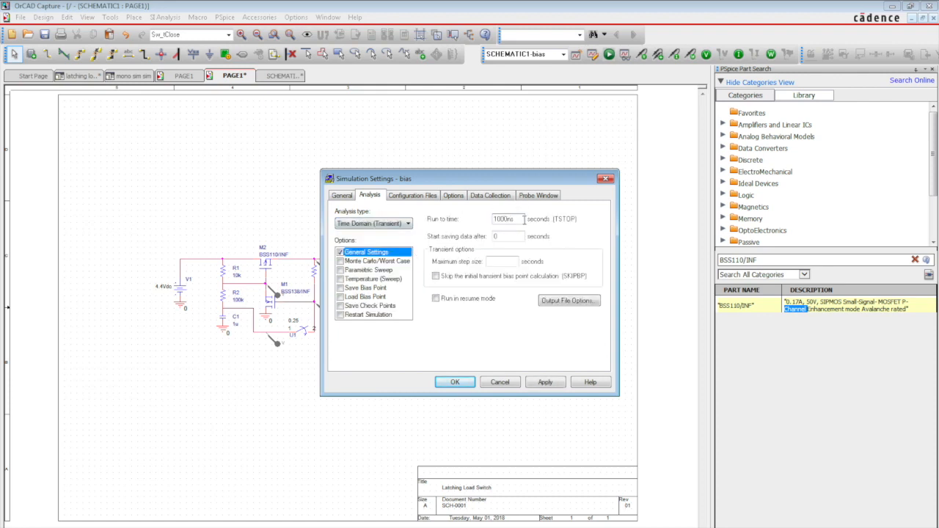
pyautogui.click(546, 383)
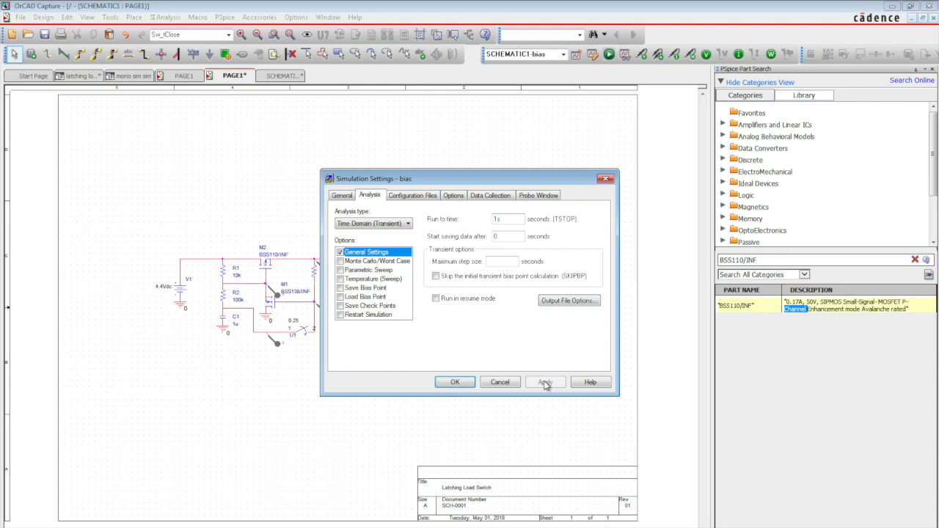
pyautogui.click(454, 383)
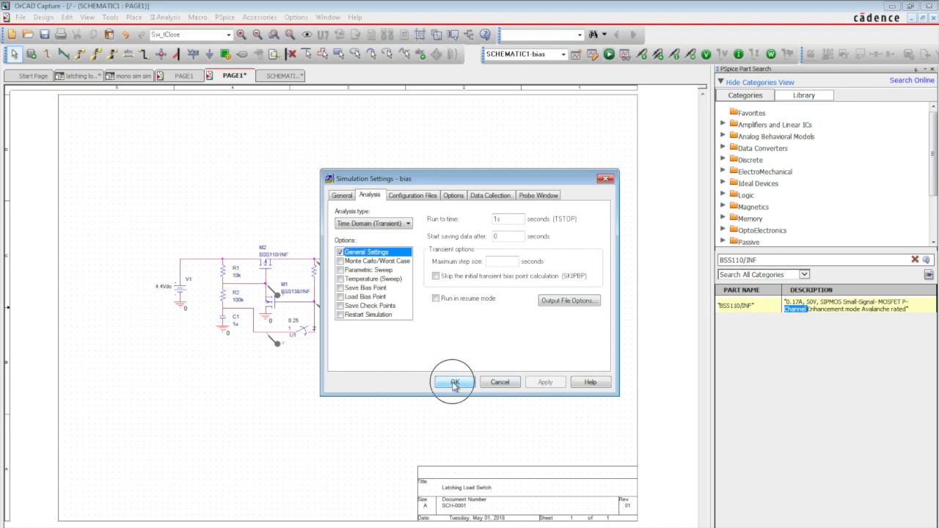
# - Run the PSpice simulation and close PSpice Part Search so the schematic fits beside the waveforms
pyautogui.click(616, 55)
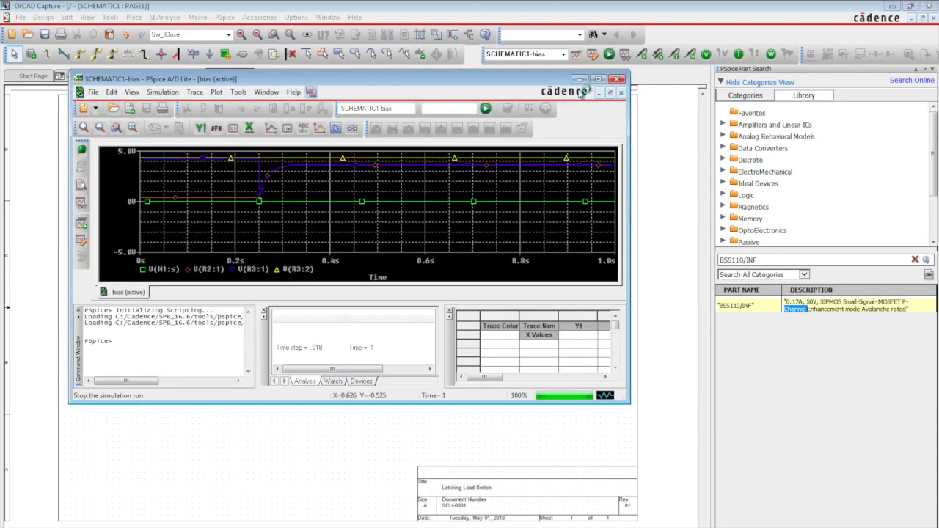
pyautogui.click(598, 79)
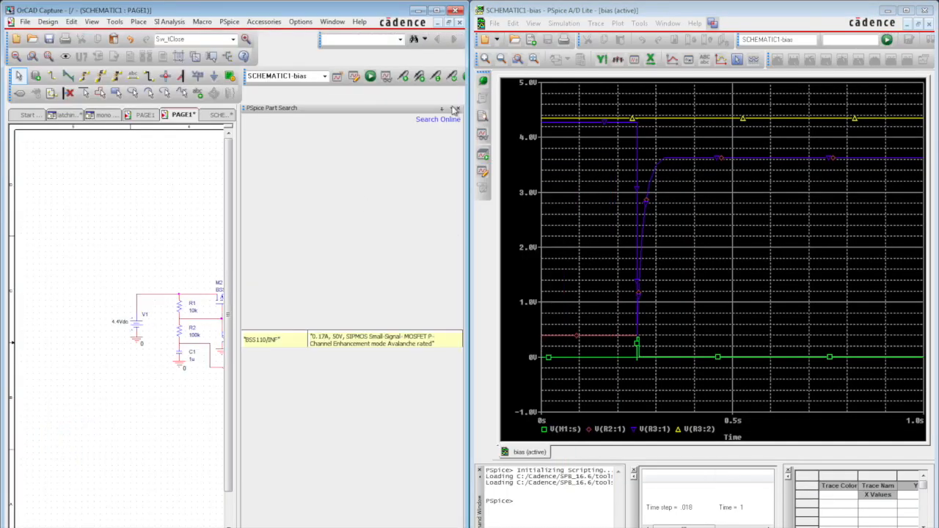
pyautogui.click(458, 108)
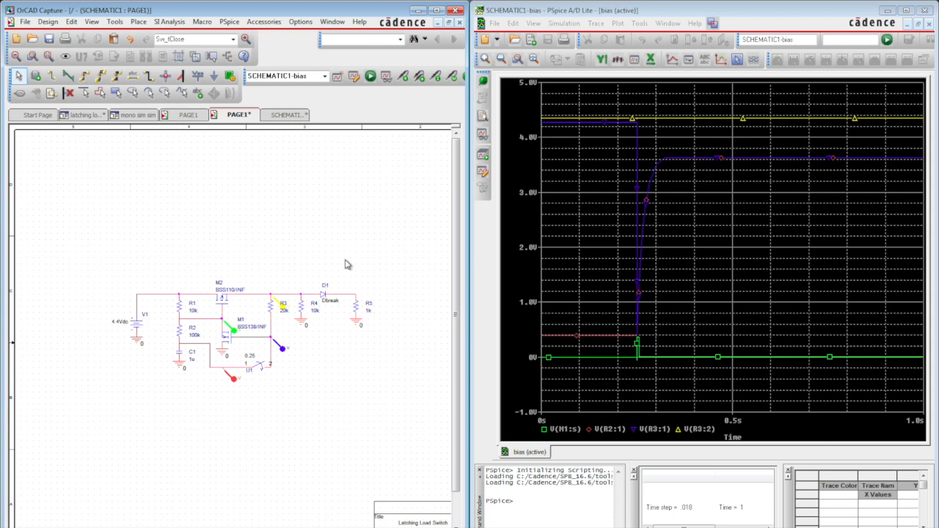
# - Mirror the BSS110/INF MOSFET M2 horizontally, put it back in the upper wire and rerun the simulation
pyautogui.click(222, 298)
pyautogui.press('Delete')
pyautogui.hotkey('ctrl', 'v')
pyautogui.click(227, 226)
pyautogui.press('h')
pyautogui.moveTo(232, 234); pyautogui.dragTo(221, 294)
pyautogui.click(370, 76)
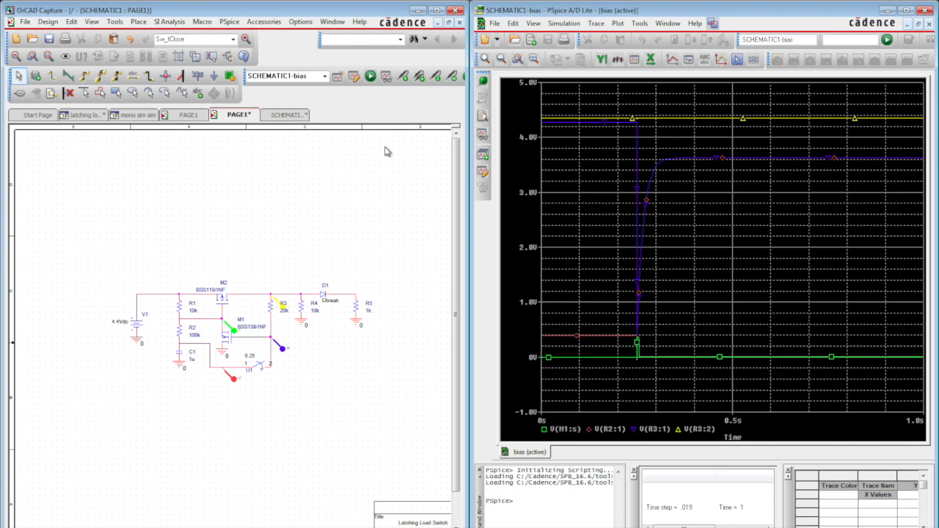
# - Flip the BSS138/INF MOSFET M1 vertically, put it back above its ground symbol and save the design
pyautogui.click(230, 345)
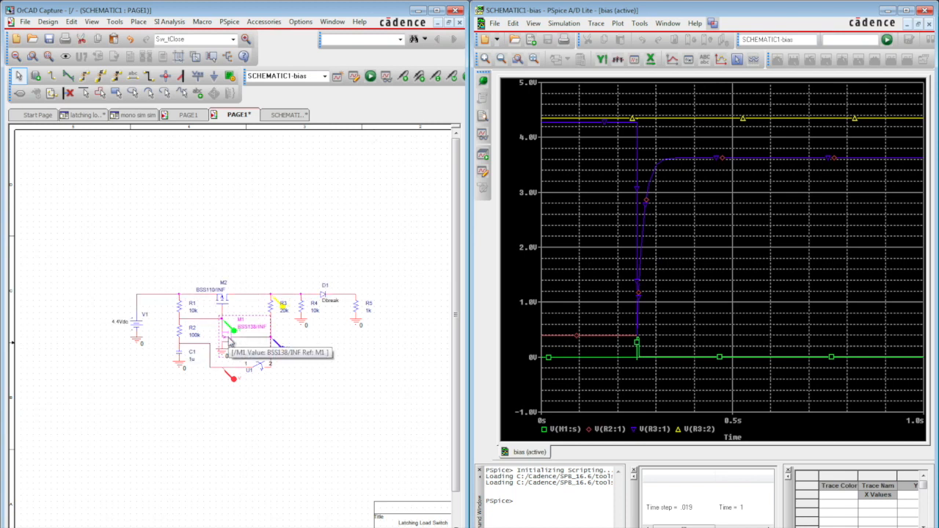
pyautogui.press('Delete')
pyautogui.hotkey('ctrl', 'v')
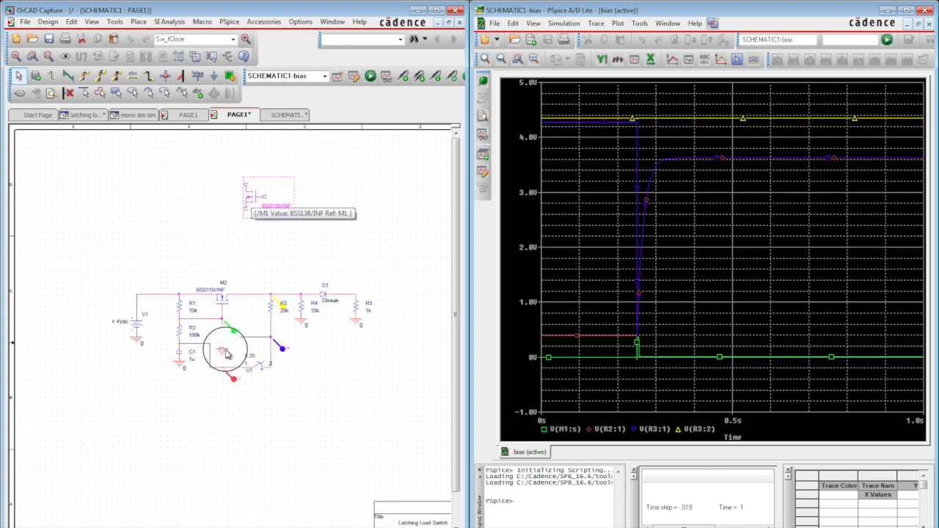
pyautogui.click(224, 341)
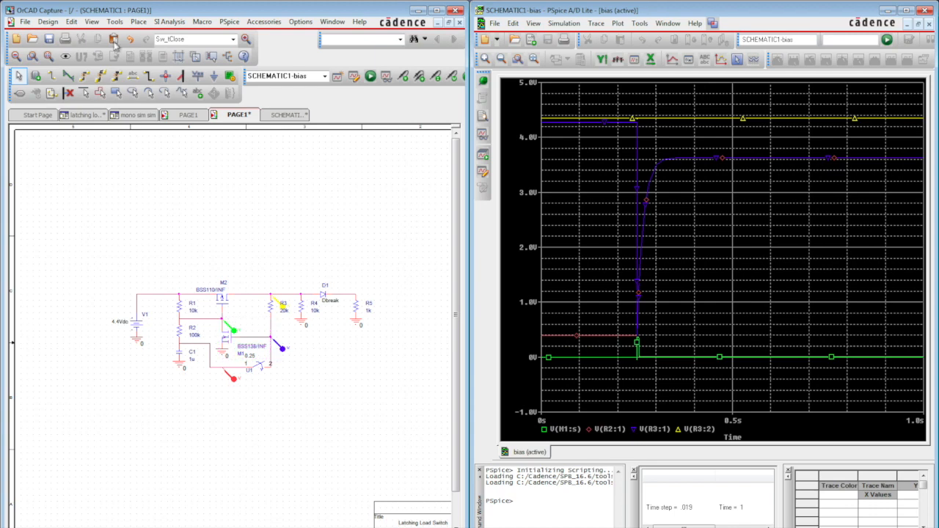
pyautogui.click(48, 40)
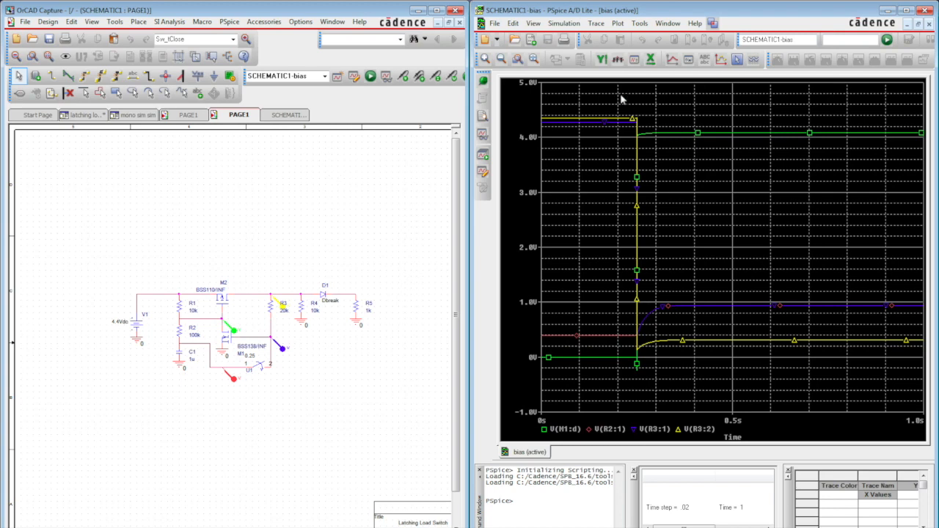
# - Examine the simulated voltage traces around the moment the switch closes at 0.25 s
pyautogui.click(532, 59)
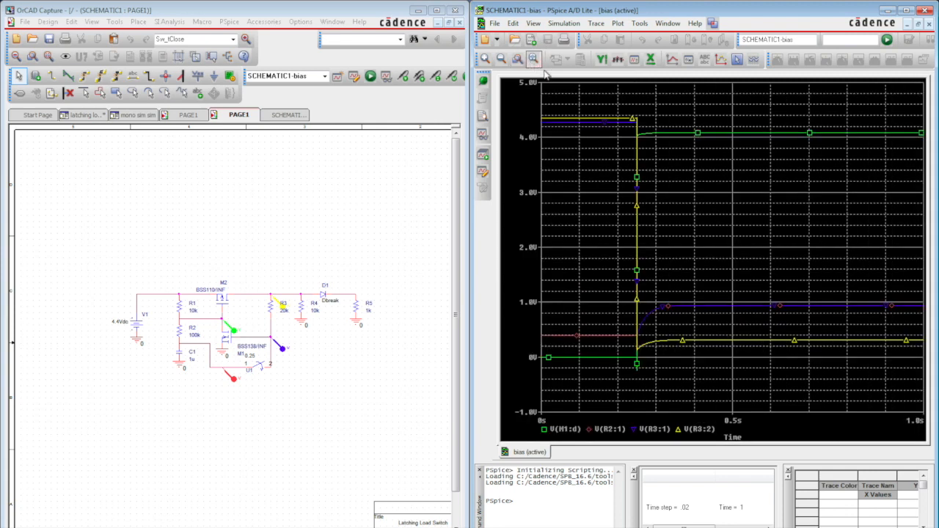
pyautogui.click(487, 60)
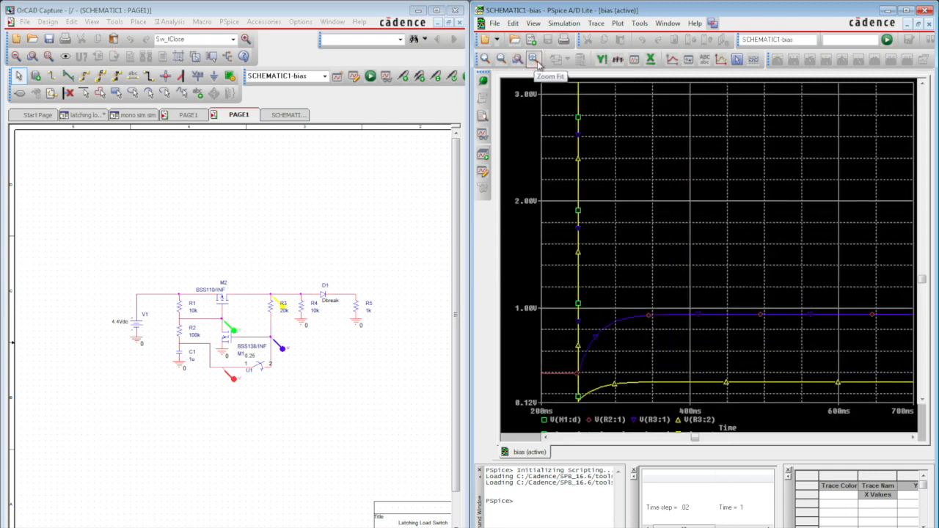
pyautogui.click(517, 59)
pyautogui.moveTo(618, 110); pyautogui.dragTo(692, 381)
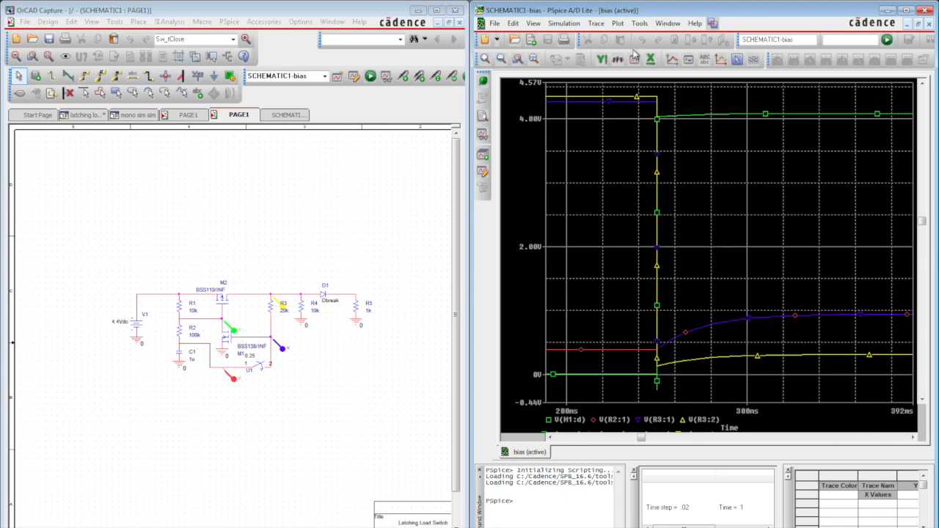
pyautogui.click(501, 61)
pyautogui.click(501, 60)
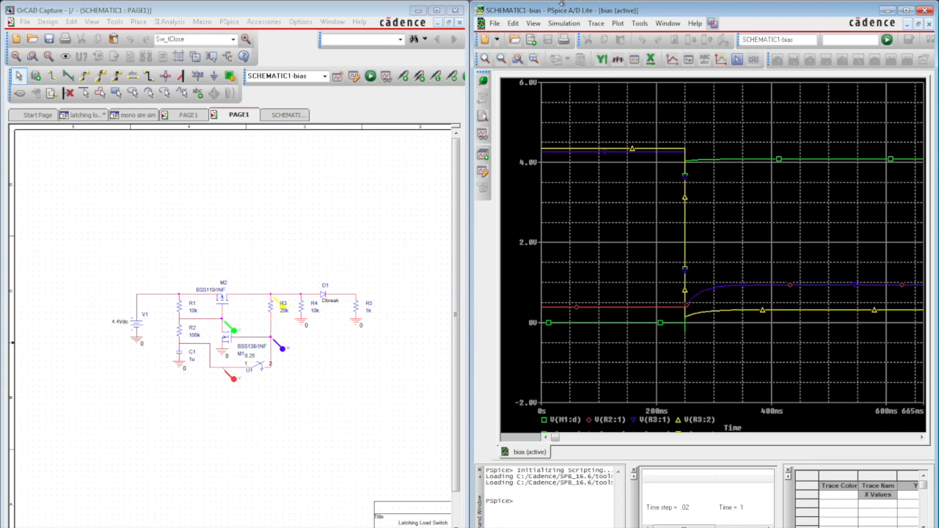
# - Enlarge the schematic window and delete the time-controlled switch U1 from the lower wire
pyautogui.click(436, 10)
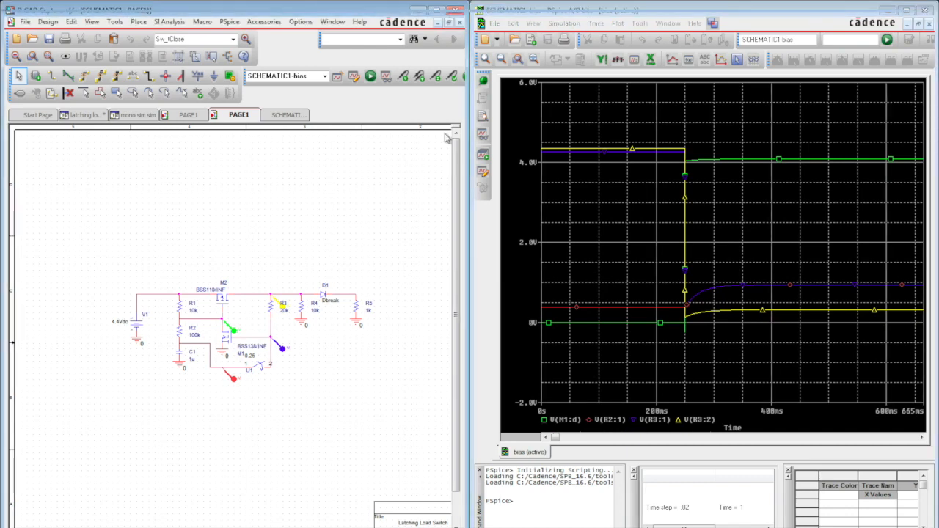
pyautogui.click(415, 334)
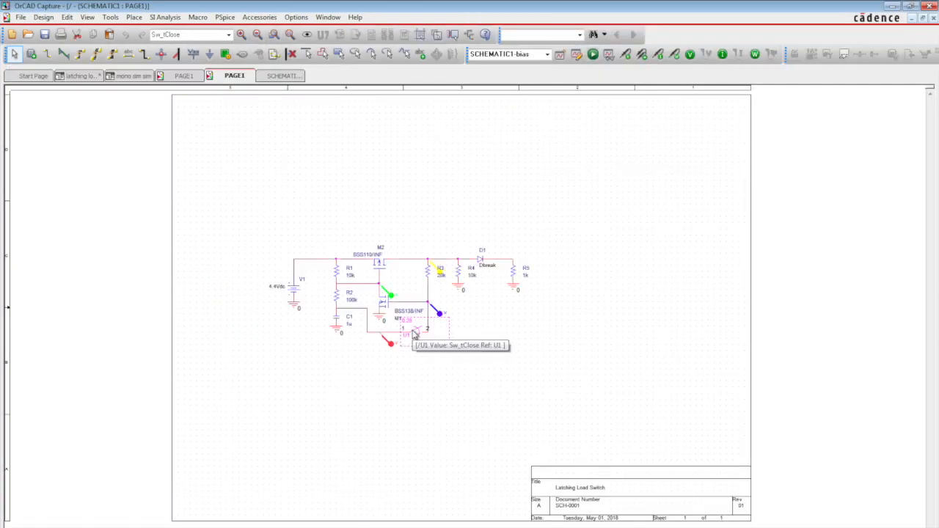
pyautogui.press('Delete')
# - Place a voltage-controlled PSpice switch with VON 2 and VOFF 0 just below the gap in the lower wire
pyautogui.click(133, 16)
pyautogui.moveTo(186, 64)
pyautogui.moveTo(300, 187)
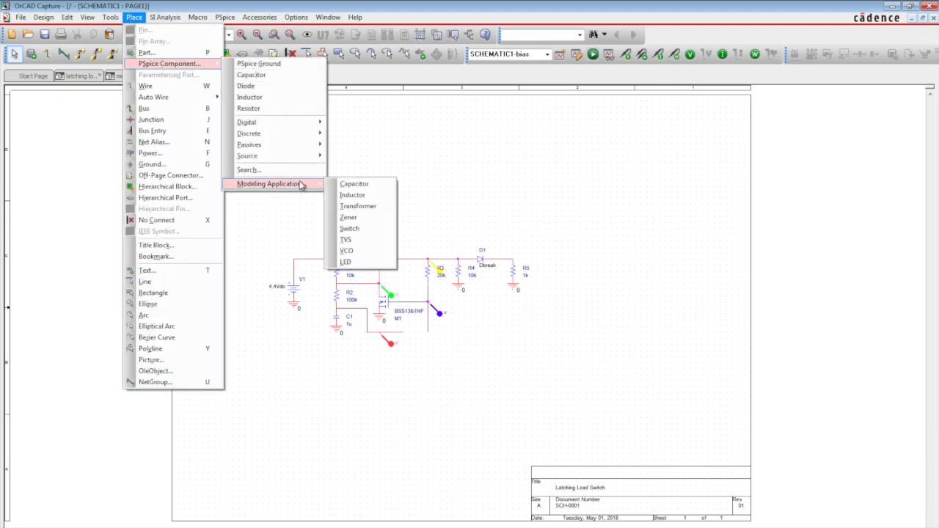
pyautogui.click(363, 228)
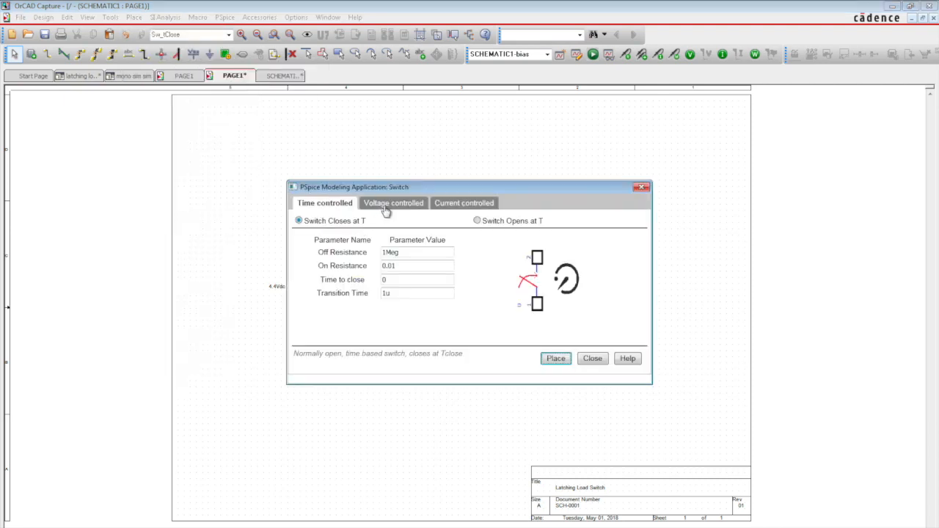
pyautogui.click(385, 209)
pyautogui.click(404, 293)
pyautogui.click(556, 358)
pyautogui.click(411, 358)
# - Place a VPULSE voltage source in the free area below the circuit, lower left of switch S1
pyautogui.click(200, 19)
pyautogui.moveTo(141, 18)
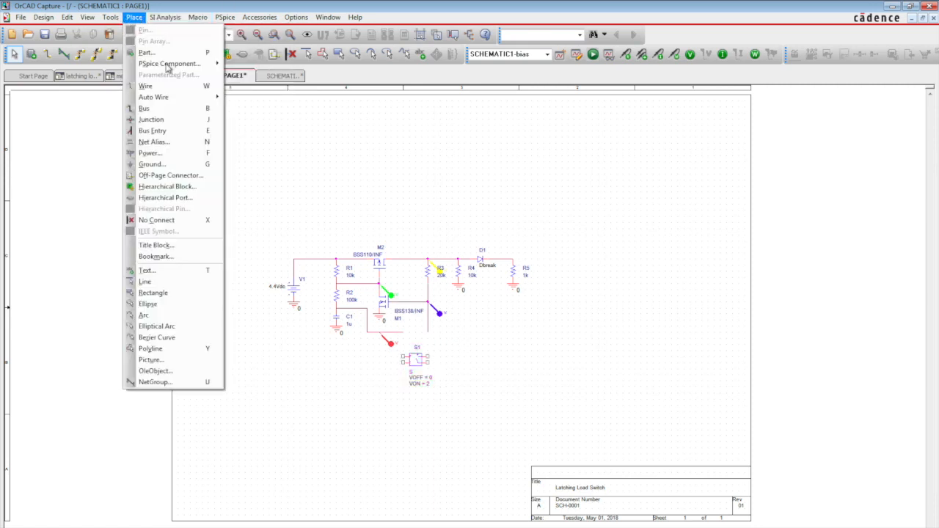
pyautogui.moveTo(169, 65)
pyautogui.moveTo(308, 157)
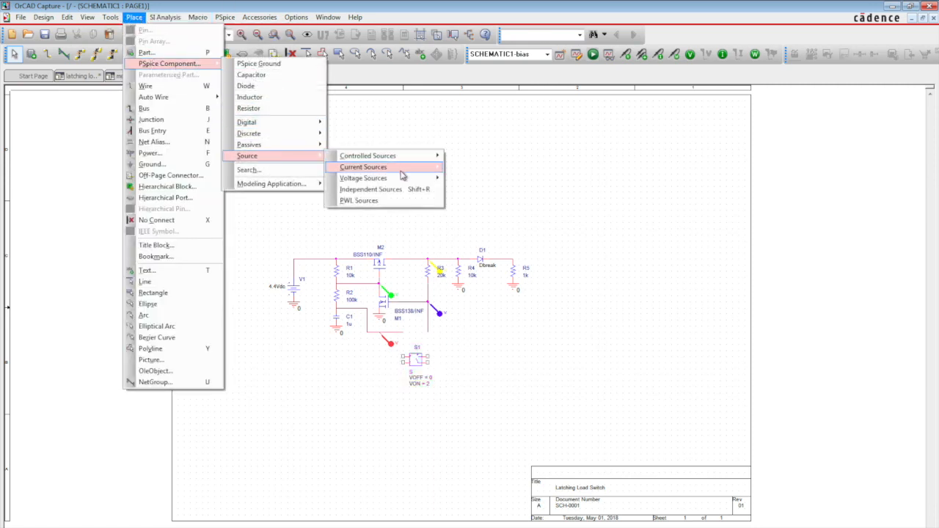
pyautogui.moveTo(415, 162)
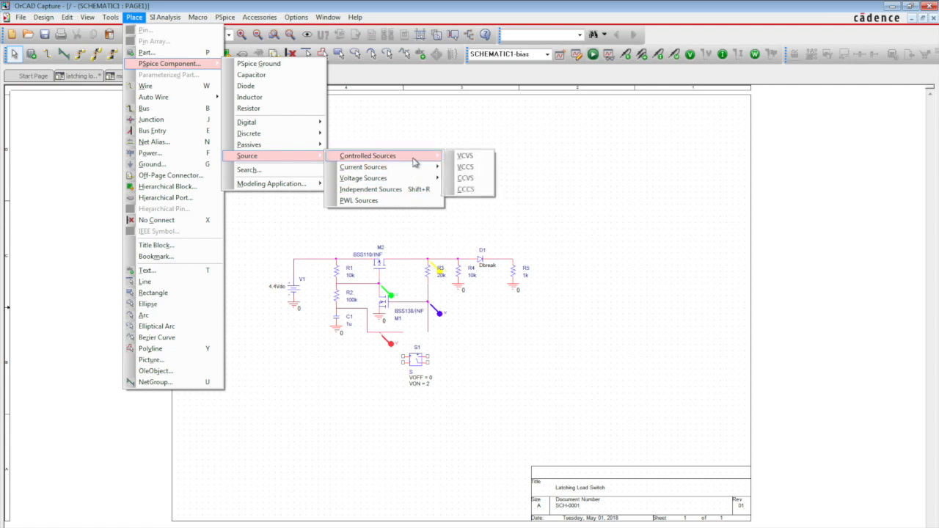
pyautogui.moveTo(413, 180)
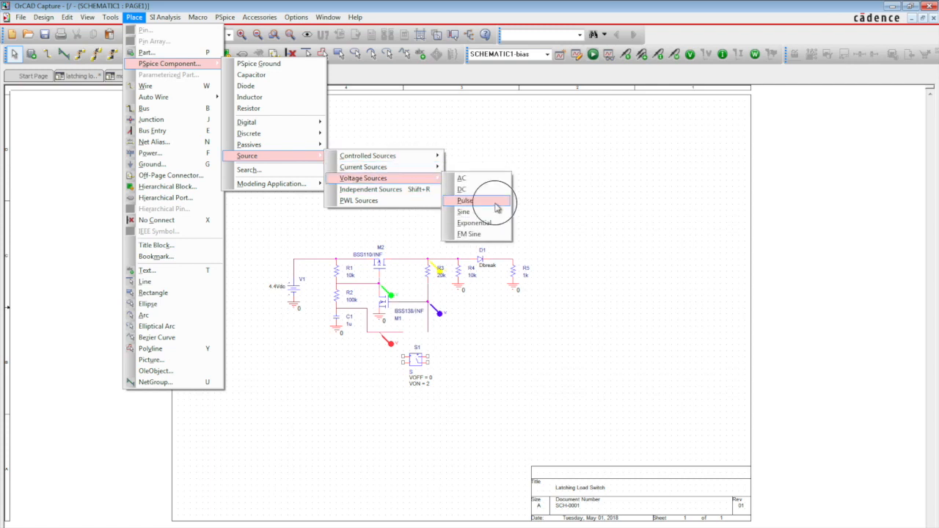
pyautogui.click(497, 207)
pyautogui.click(382, 390)
pyautogui.press('Escape')
# - Set the pulse source's V1 to 0 and V2 to 2
pyautogui.click(342, 400)
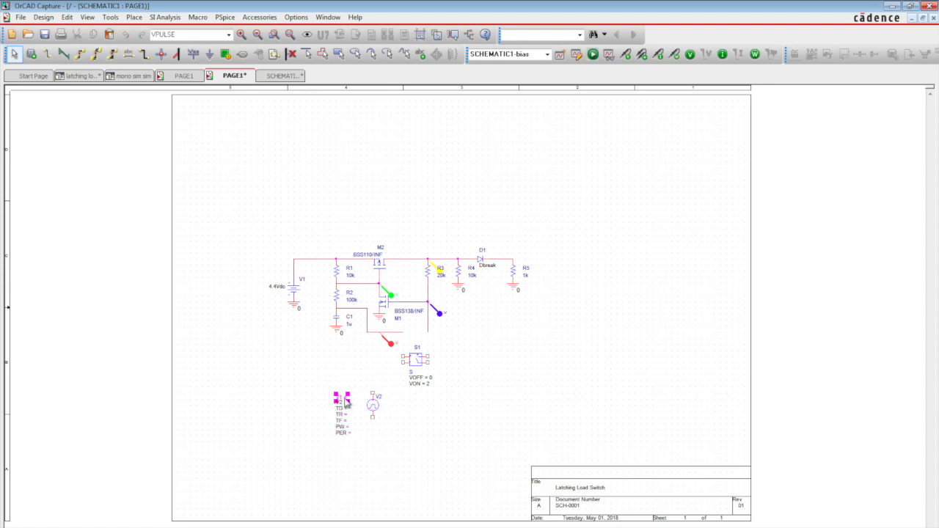
pyautogui.doubleClick(347, 402)
pyautogui.press('BackSpace')
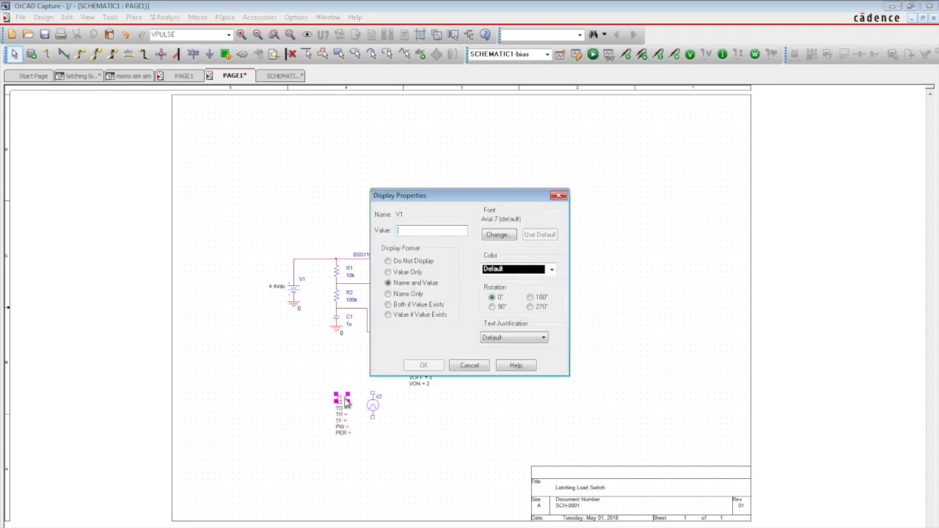
pyautogui.press('Escape')
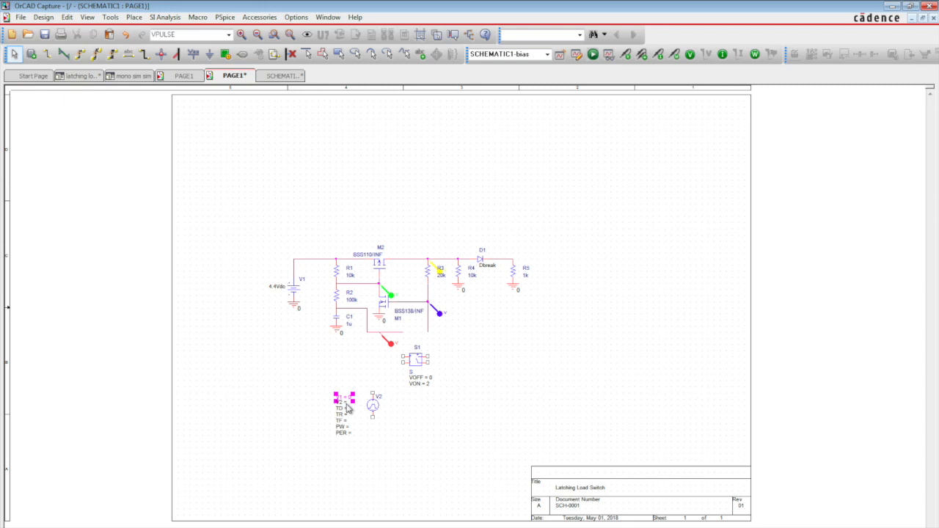
pyautogui.doubleClick(346, 404)
pyautogui.press('BackSpace')
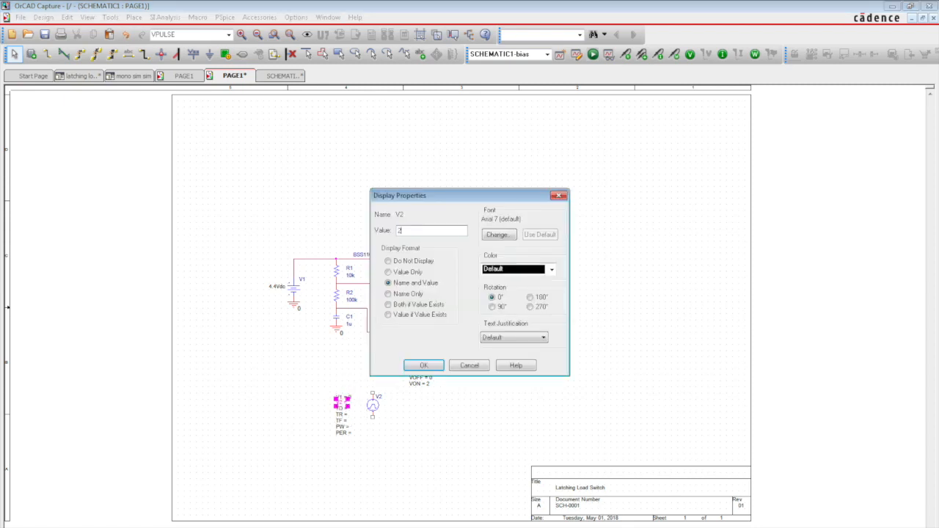
pyautogui.press('Escape')
# - Set the pulse source's delay TD to 0.4 and its rise and fall times TR and TF to 0
pyautogui.click(348, 414)
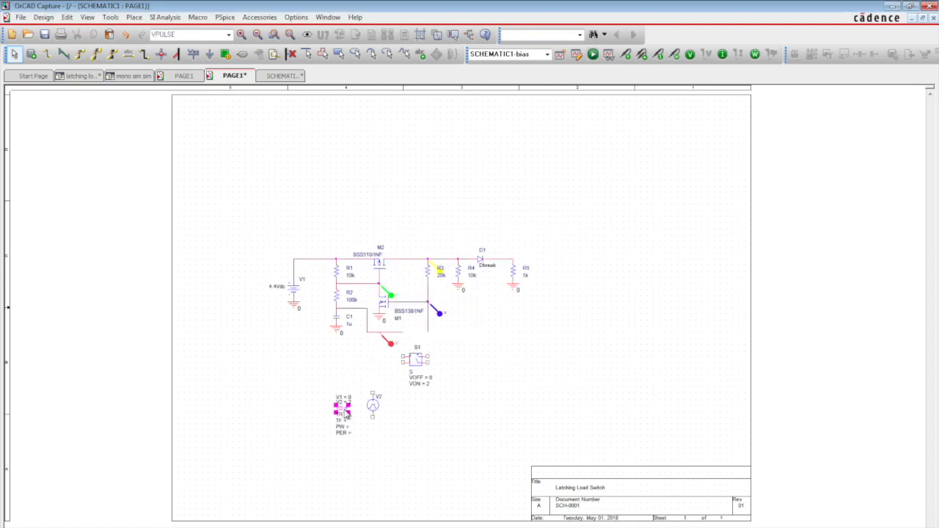
pyautogui.doubleClick(347, 413)
pyautogui.write('2.4')
pyautogui.press('Return')
pyautogui.doubleClick(342, 414)
pyautogui.write('0')
pyautogui.press('Return')
pyautogui.click(340, 420)
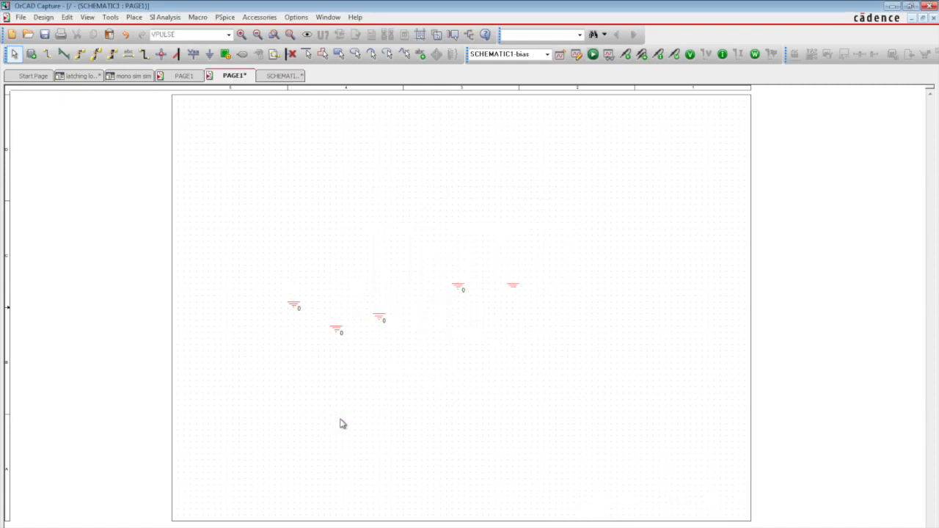
pyautogui.doubleClick(342, 424)
pyautogui.write('0')
pyautogui.press('Return')
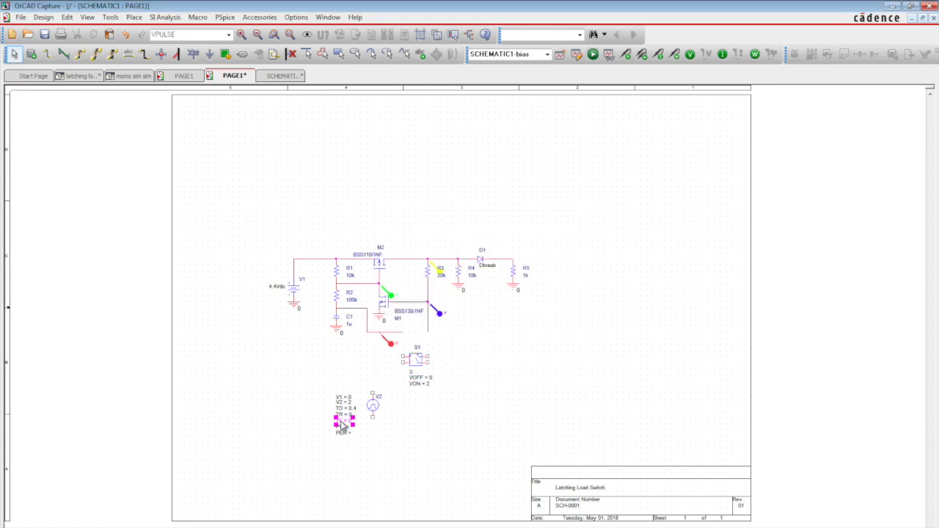
# - Set the pulse source's pulse width PW to 5n and its period PER to 2
pyautogui.doubleClick(343, 432)
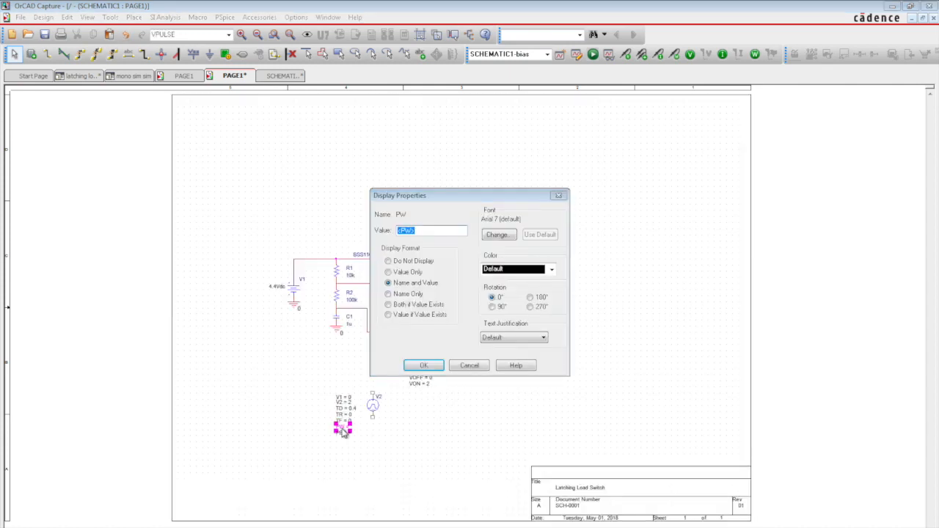
pyautogui.write('5n')
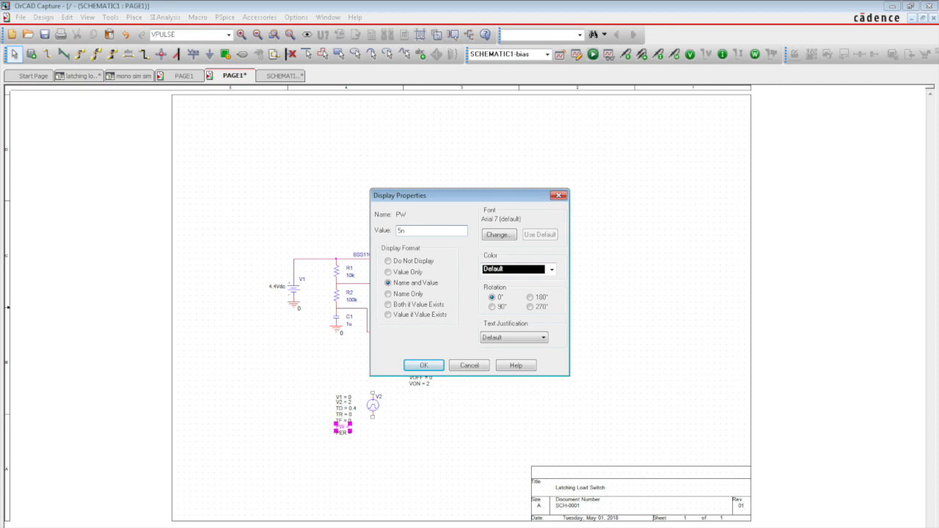
pyautogui.press('Return')
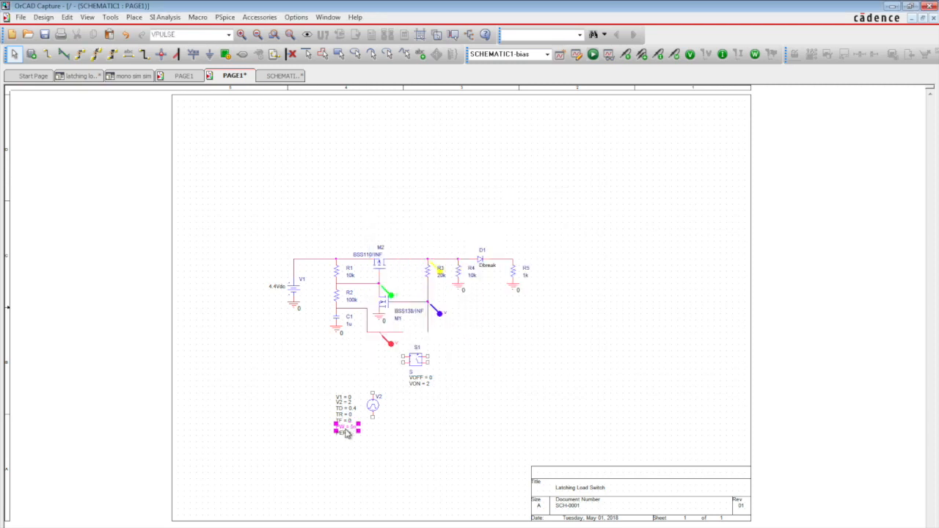
pyautogui.doubleClick(345, 432)
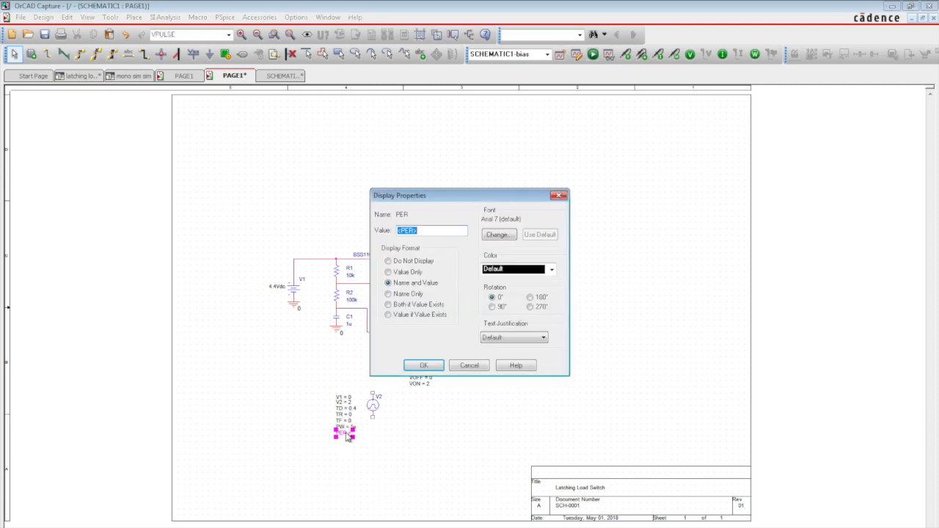
pyautogui.press('Return')
pyautogui.click(396, 433)
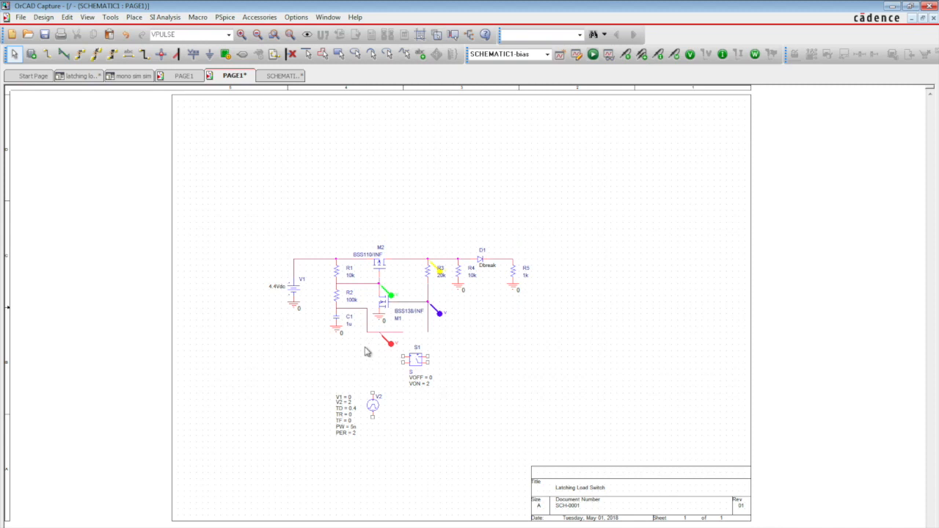
# - Attach a PSpice ground to the lower pin of the pulse source V2
pyautogui.click(133, 17)
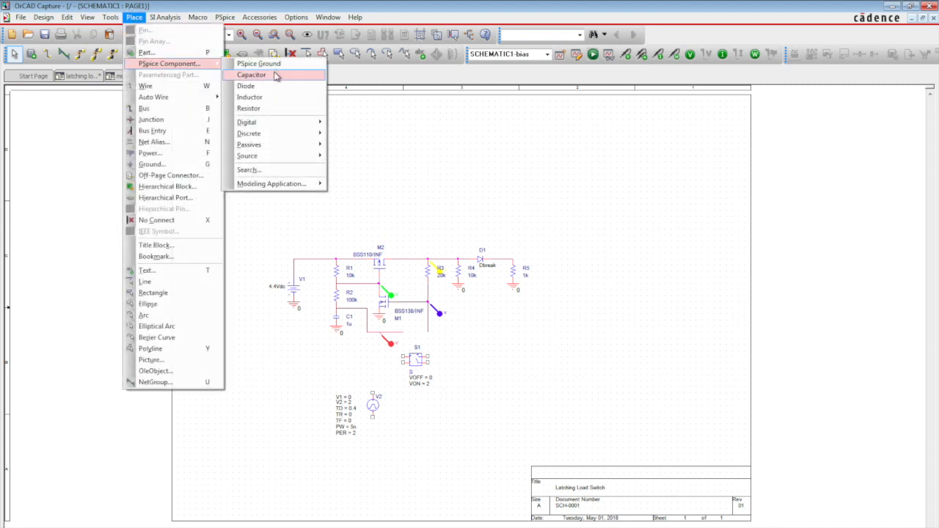
pyautogui.click(256, 63)
pyautogui.click(373, 421)
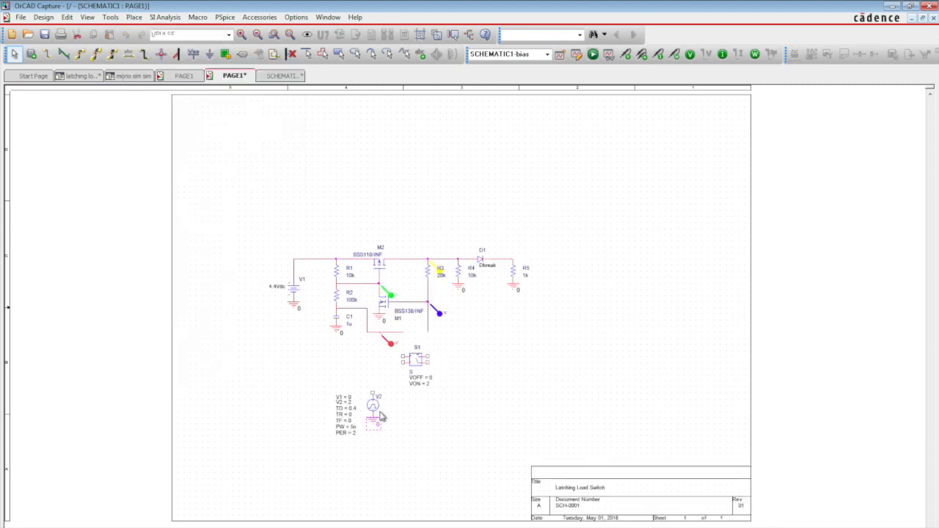
pyautogui.press('Escape')
# - Rotate switch S1, fit it under the gap in the lower wire and wire its upper pins to both wire ends
pyautogui.click(414, 360)
pyautogui.moveTo(414, 360); pyautogui.dragTo(408, 332)
pyautogui.click(406, 332)
pyautogui.click(410, 331)
pyautogui.click(416, 332)
pyautogui.click(428, 331)
# - Draw a wire down from S1's right control pin and end it with a PSpice ground
pyautogui.click(416, 357)
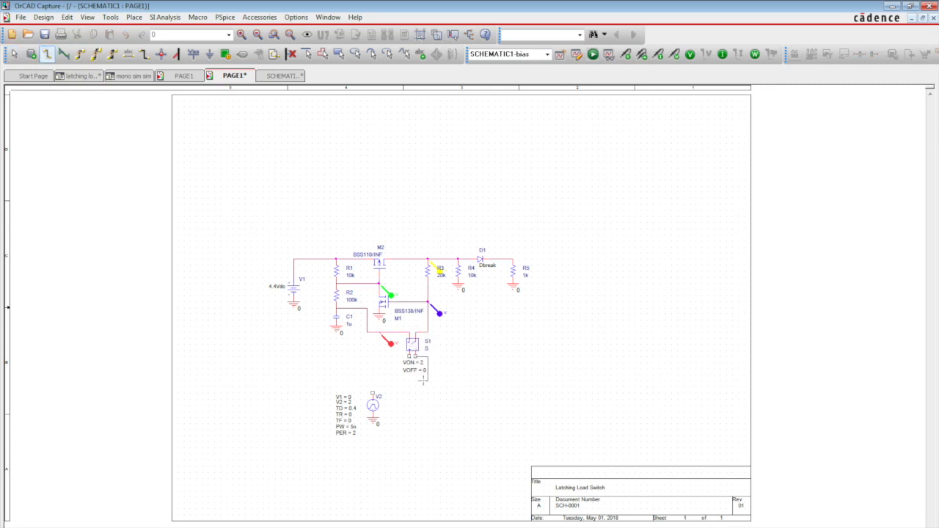
pyautogui.doubleClick(415, 382)
pyautogui.press('Escape')
pyautogui.click(508, 311)
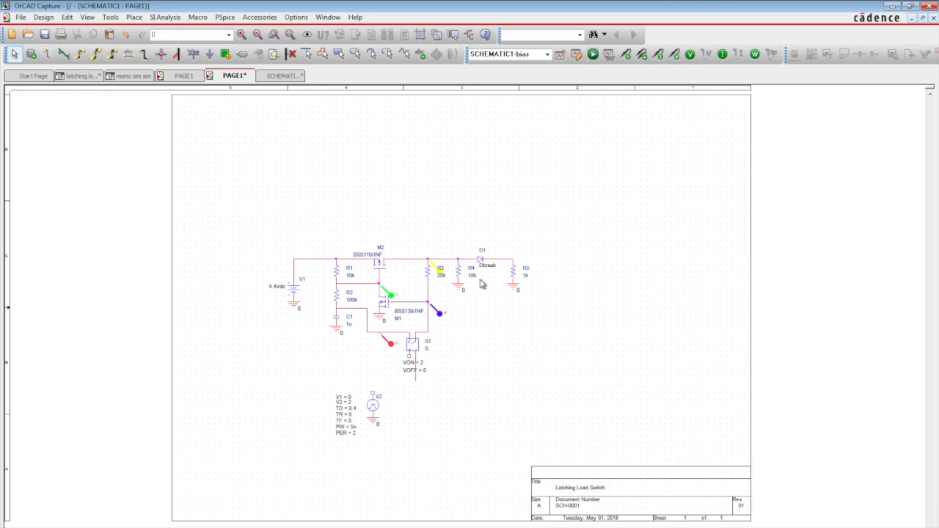
pyautogui.click(134, 17)
pyautogui.moveTo(168, 63)
pyautogui.click(265, 63)
pyautogui.click(417, 385)
# - Wire S1's left control pin to the top of pulse source V2 and add a voltage marker on that wire
pyautogui.press('w')
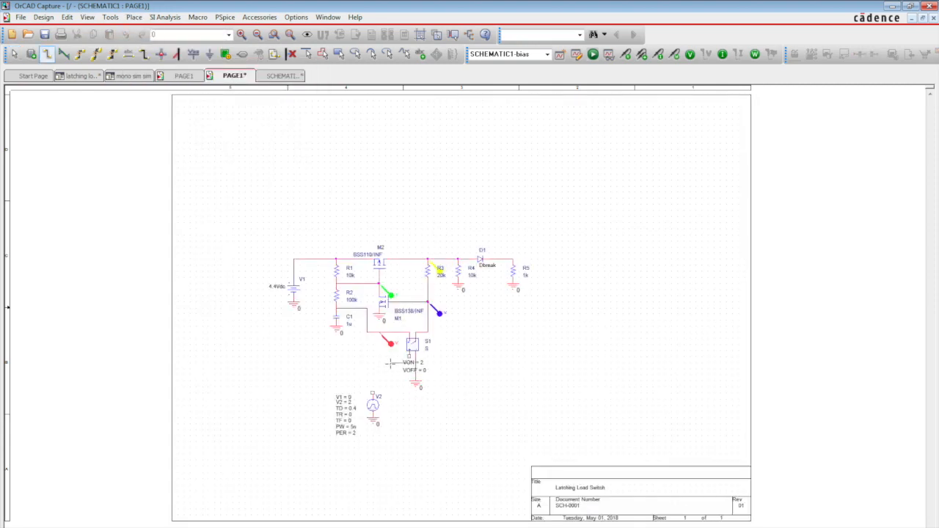
pyautogui.press('Escape')
pyautogui.press('w')
pyautogui.click(409, 357)
pyautogui.click(409, 364)
pyautogui.click(373, 394)
pyautogui.press('Escape')
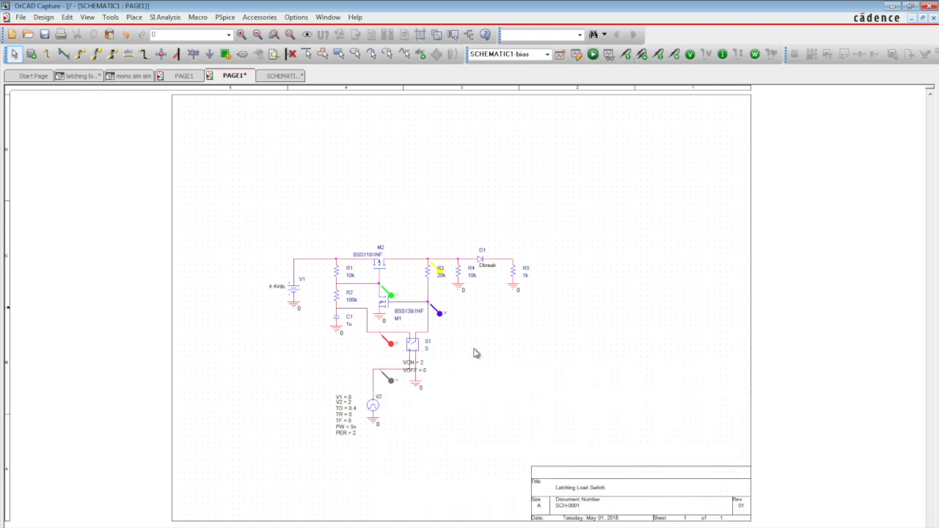
# - Set the pulse source's period PER to 0.5 and run the simulation with the schematic beside the waveforms
pyautogui.click(355, 434)
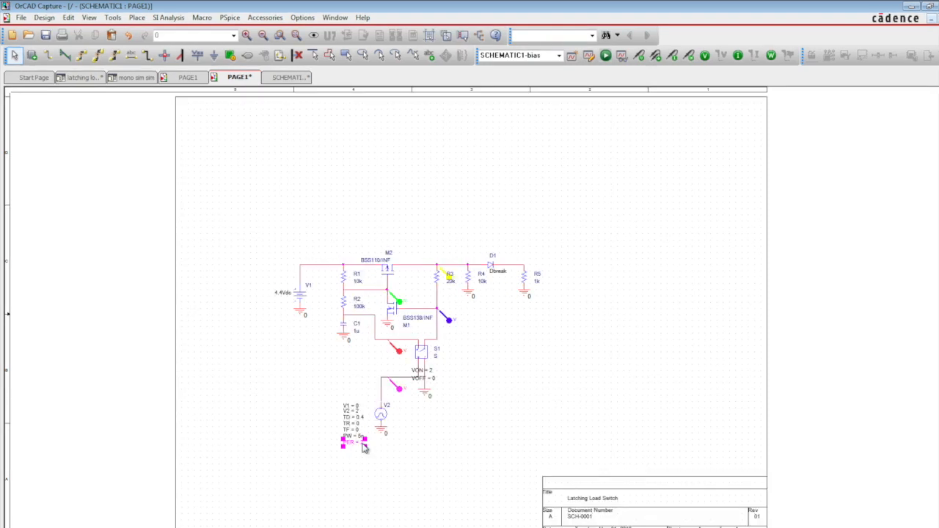
pyautogui.doubleClick(363, 447)
pyautogui.write('0.5')
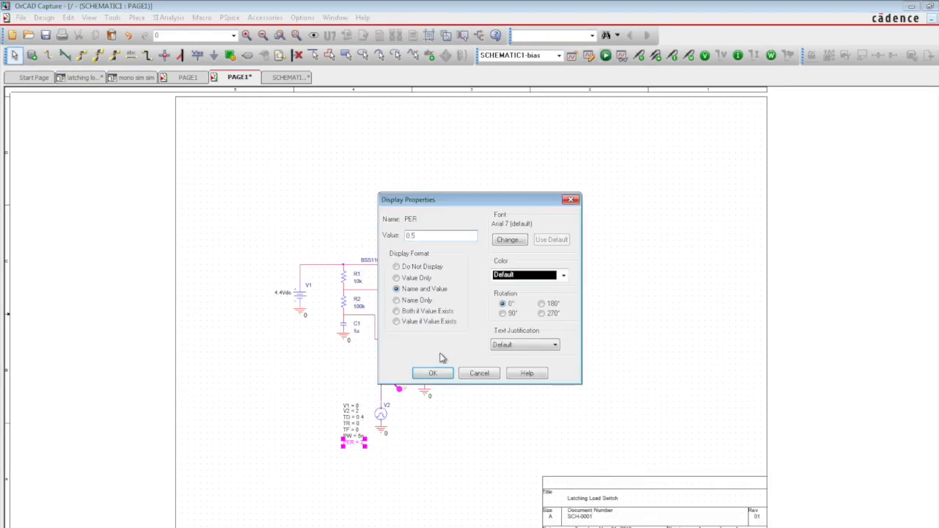
pyautogui.click(436, 372)
pyautogui.click(184, 527)
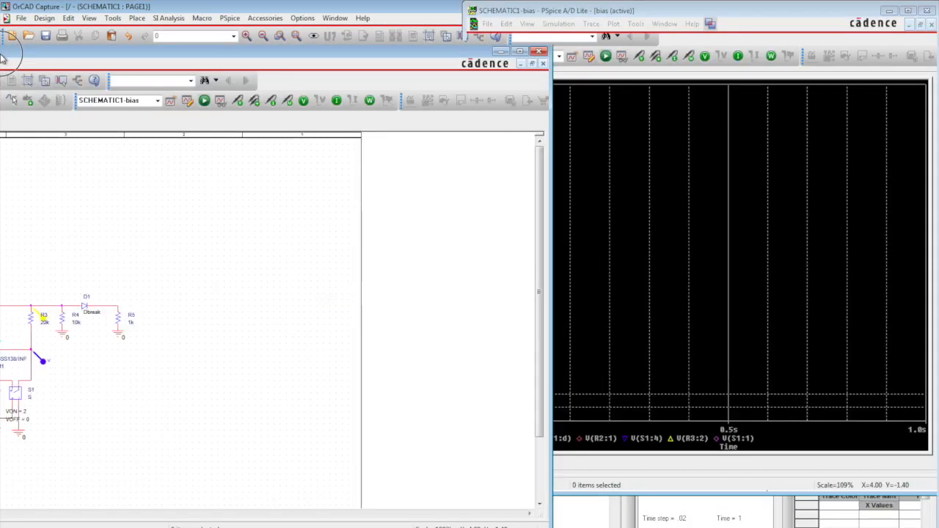
pyautogui.click(378, 78)
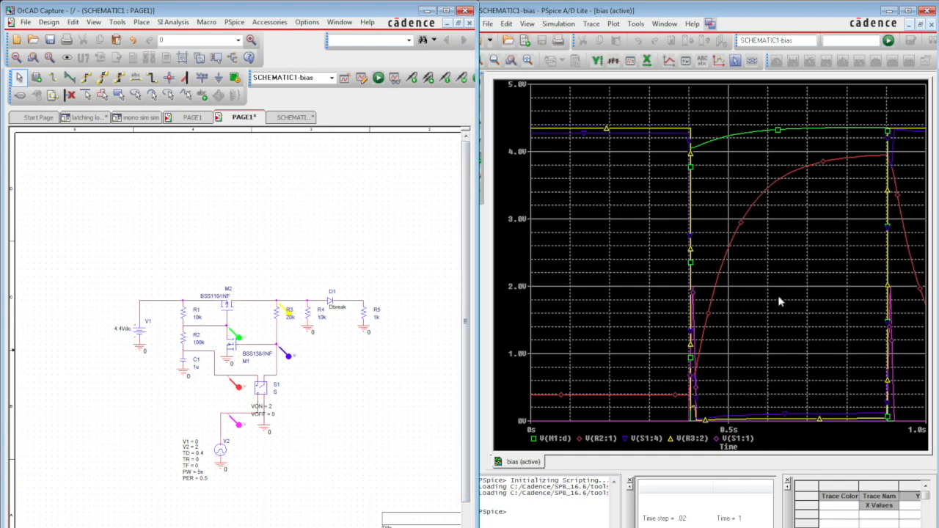
# - Set the pulse source's period PER to 0.25 and rerun the simulation
pyautogui.doubleClick(204, 480)
pyautogui.write('0.2')
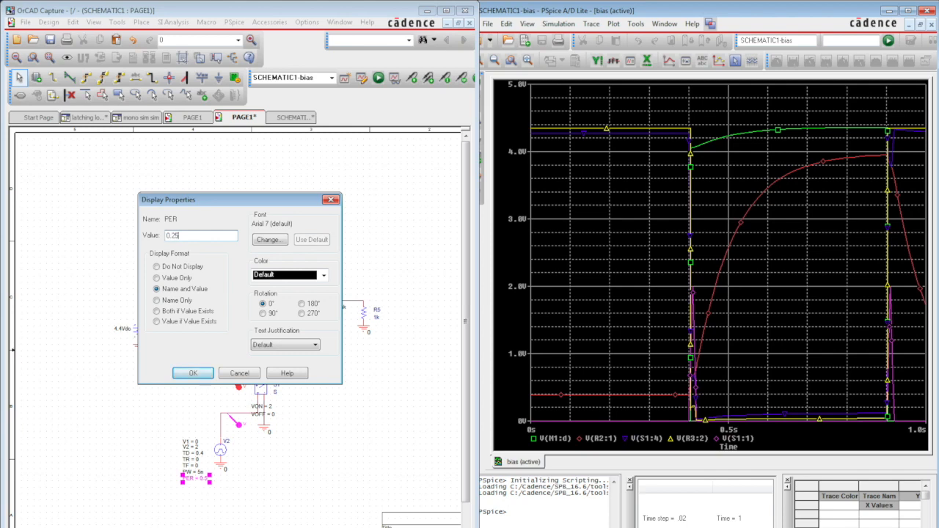
pyautogui.write('5')
pyautogui.press('Return')
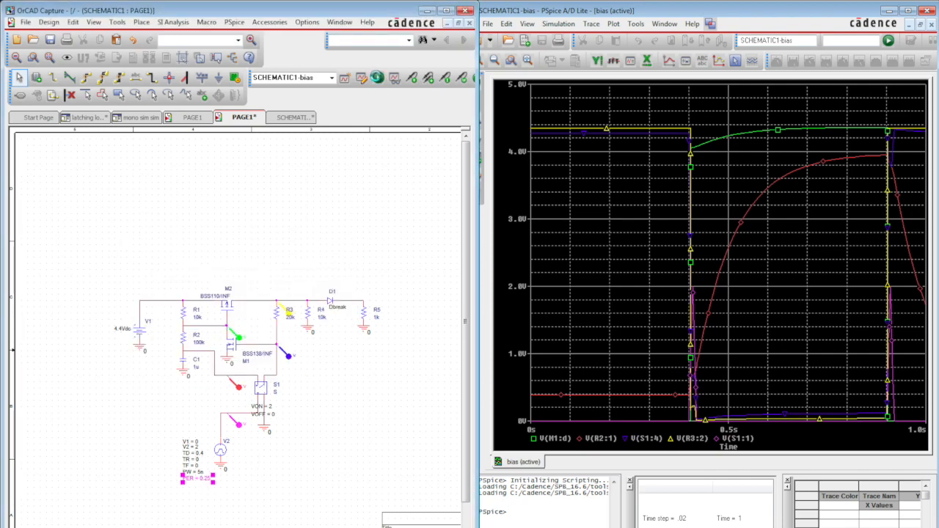
pyautogui.click(378, 78)
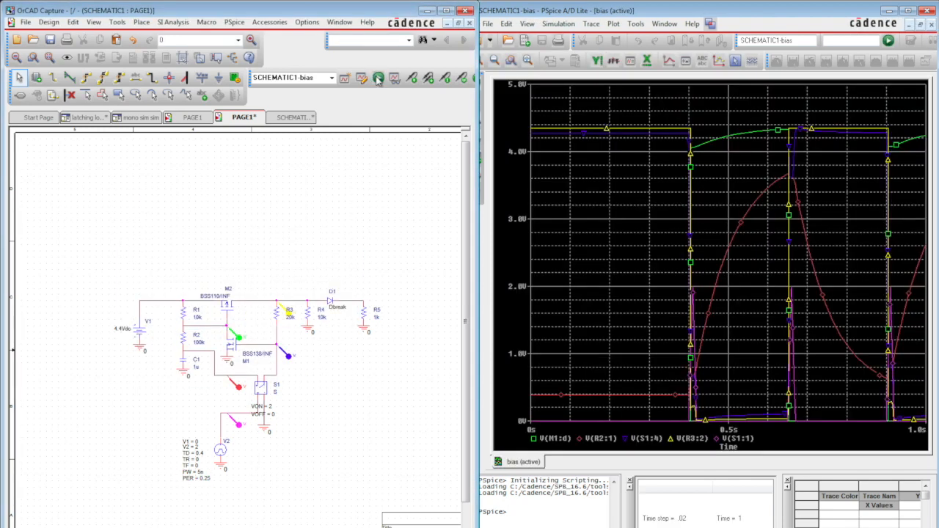
# - Set the pulse source's delay TD to 0.25 and rerun the simulation
pyautogui.doubleClick(205, 457)
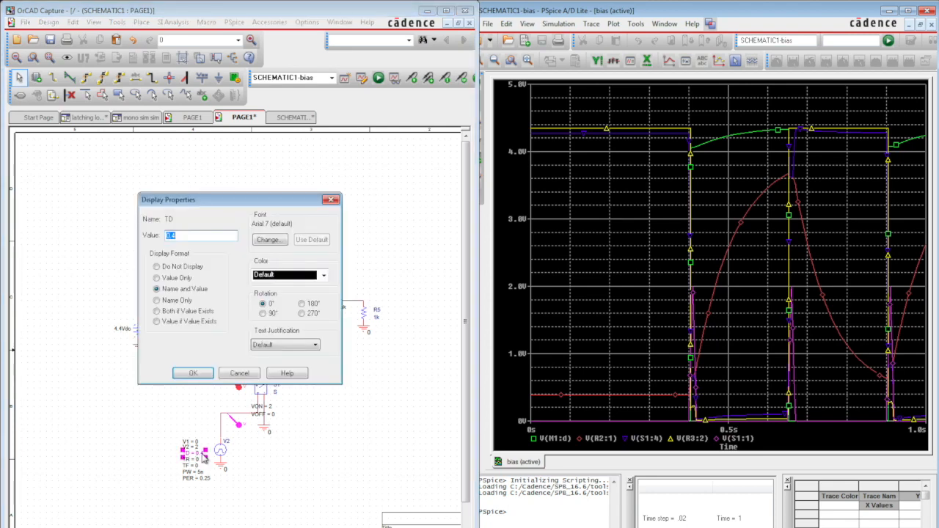
pyautogui.press('Return')
pyautogui.click(378, 78)
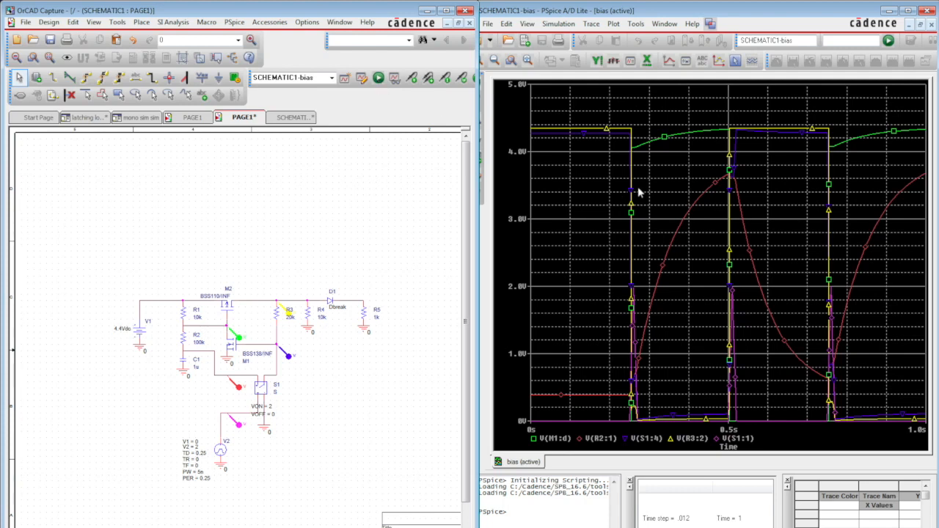
# - Enlarge the waveform window to examine the switching traces, and restore the side-by-side layout with the schematic
pyautogui.click(909, 10)
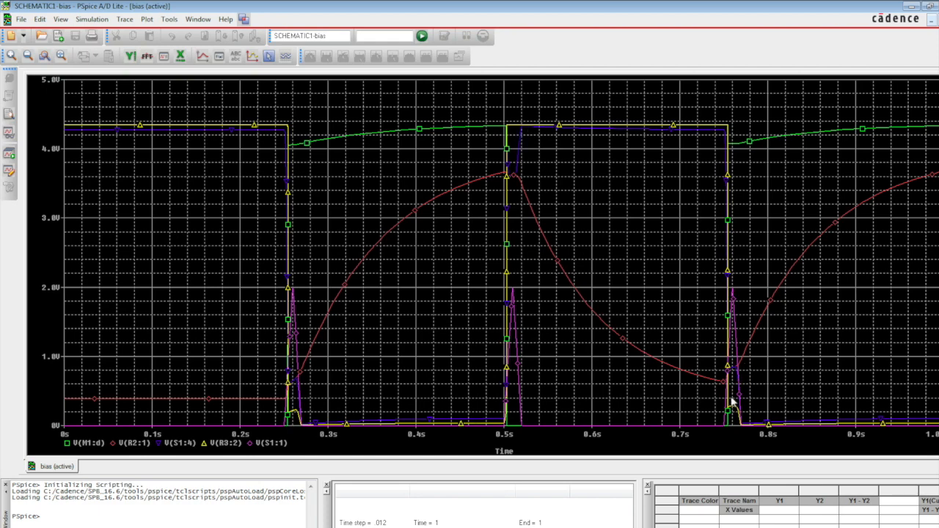
pyautogui.click(930, 7)
pyautogui.moveTo(516, 81); pyautogui.dragTo(938, 167)
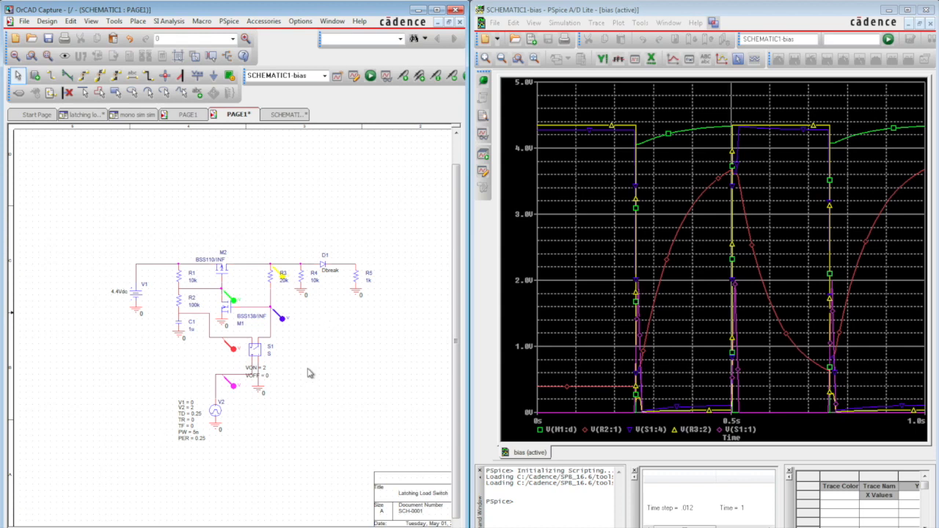
# - Search the PSpice parts for BSS138 and place a mirrored BSS138/INF MOSFET in the empty area right of S1
pyautogui.click(137, 21)
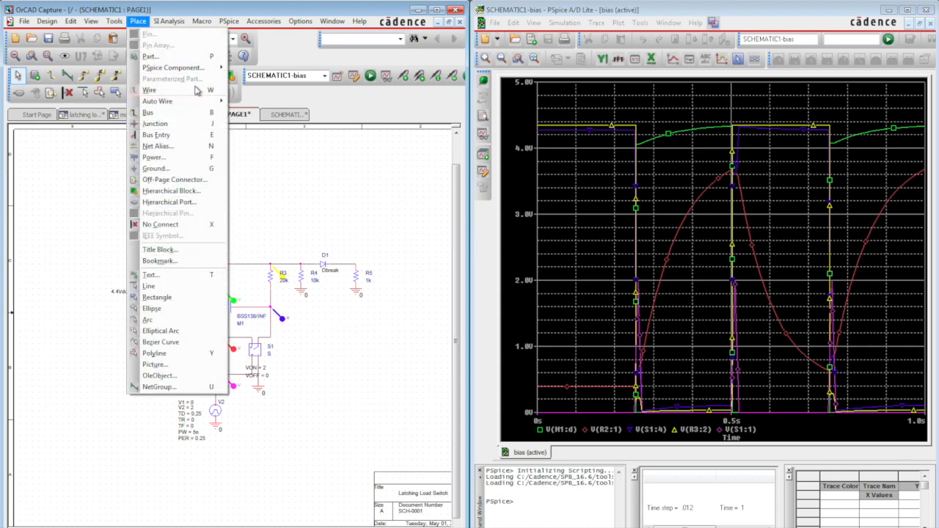
pyautogui.moveTo(176, 67)
pyautogui.click(257, 172)
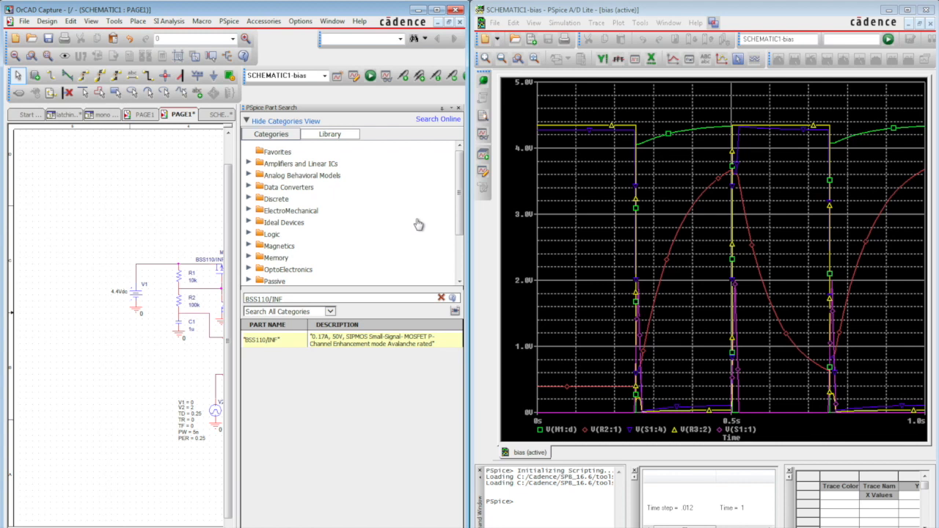
pyautogui.doubleClick(266, 299)
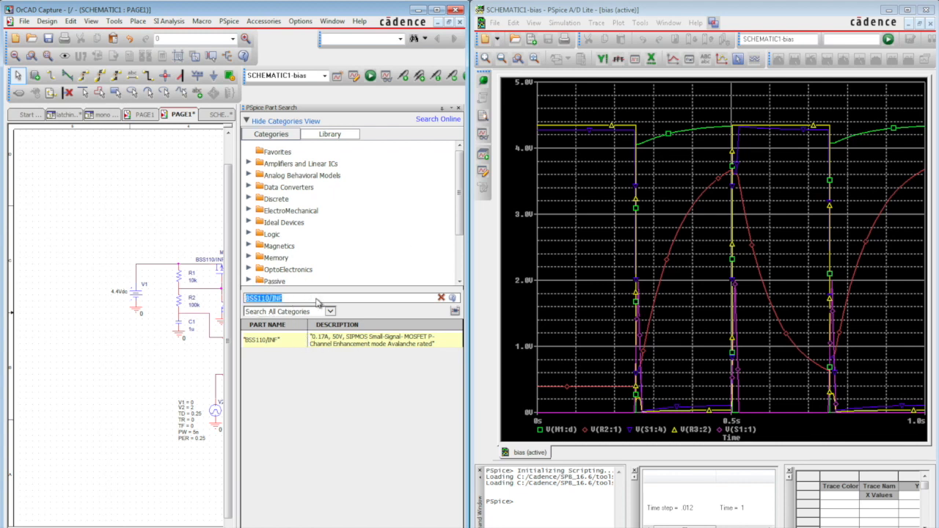
pyautogui.write('BSS138')
pyautogui.click(285, 312)
pyautogui.press('Return')
pyautogui.doubleClick(323, 336)
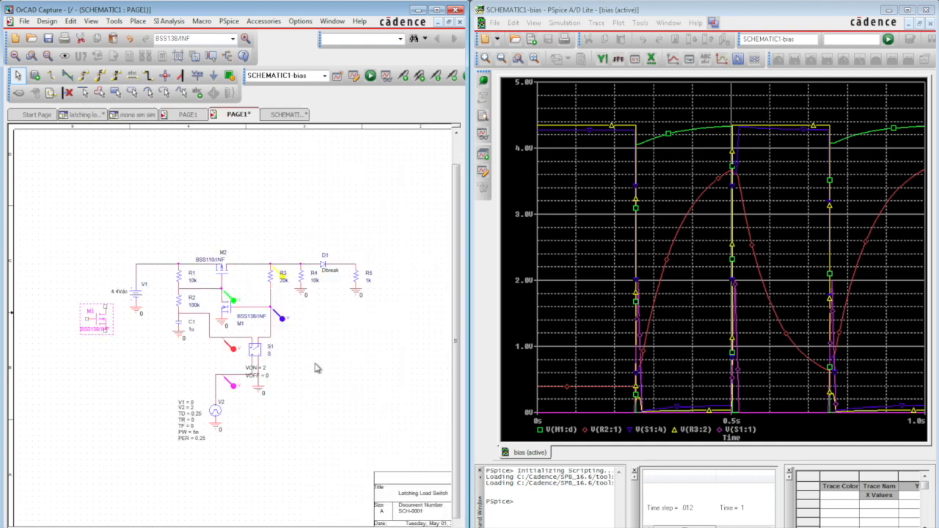
pyautogui.click(336, 375)
pyautogui.press('Escape')
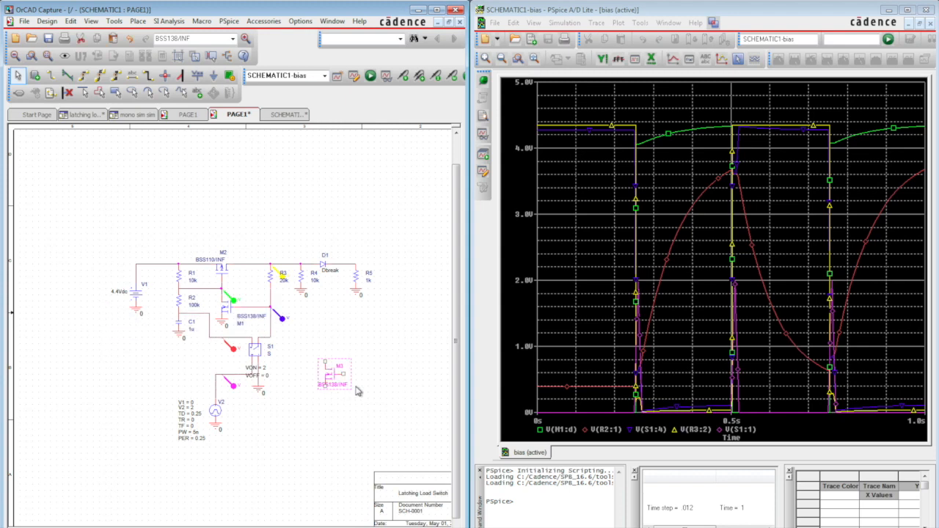
pyautogui.click(336, 345)
# - Place a PSpice ground at M3's source and wire M3's drain to the node joining R3 and M1's gate
pyautogui.click(140, 21)
pyautogui.moveTo(188, 69)
pyautogui.click(257, 68)
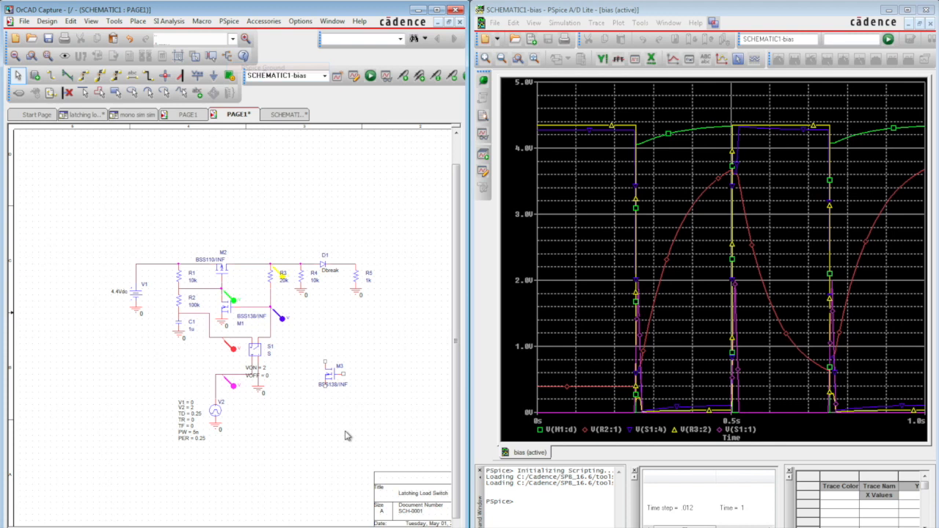
pyautogui.click(327, 396)
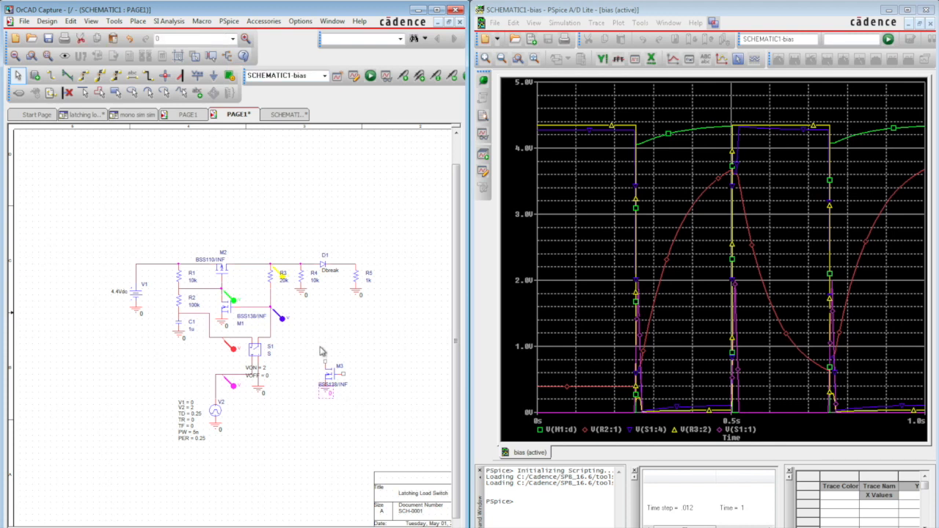
pyautogui.press('w')
pyautogui.click(270, 307)
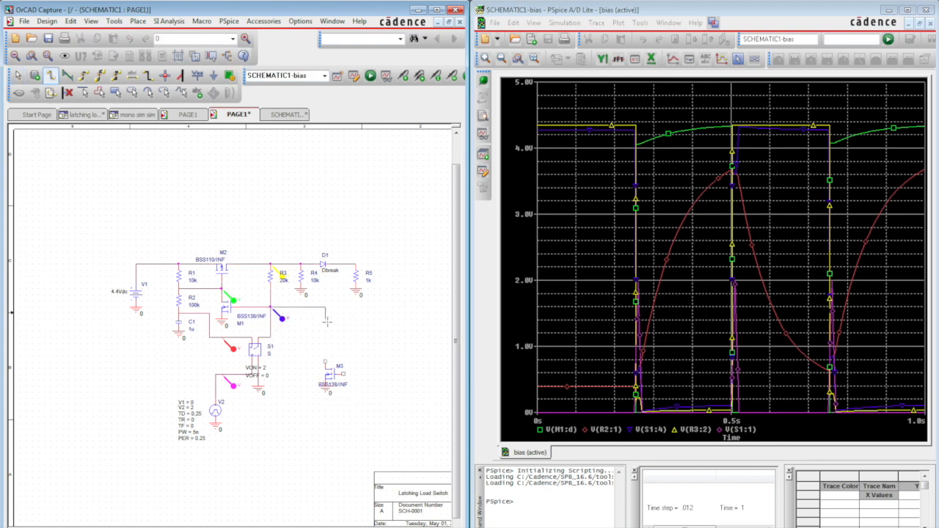
pyautogui.click(325, 361)
pyautogui.press('Escape')
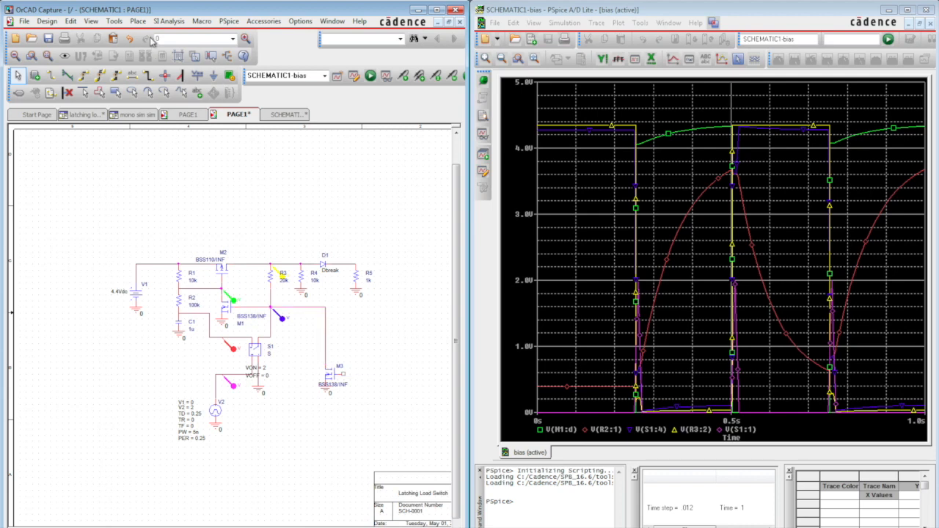
# - Create a time-controlled switch that closes at 0.25 with the Modeling Application and place it above M2
pyautogui.click(138, 21)
pyautogui.moveTo(176, 67)
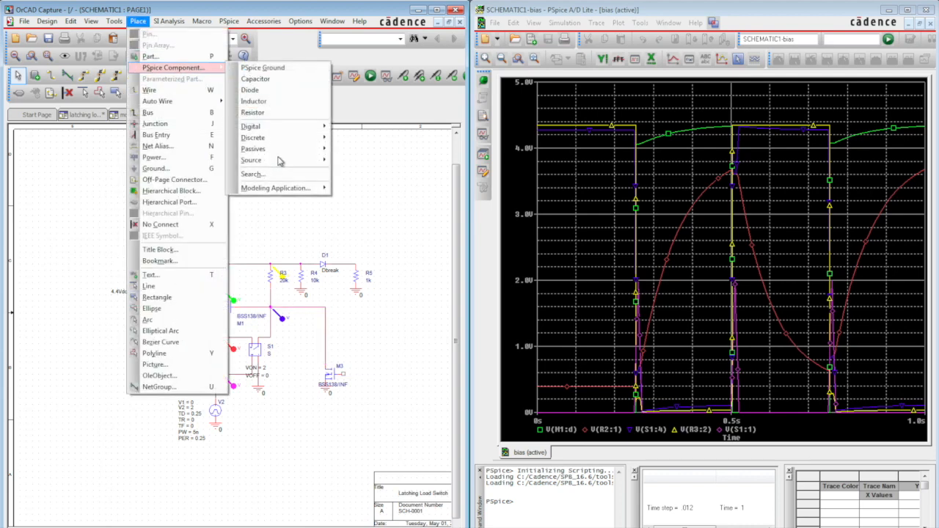
pyautogui.moveTo(279, 188)
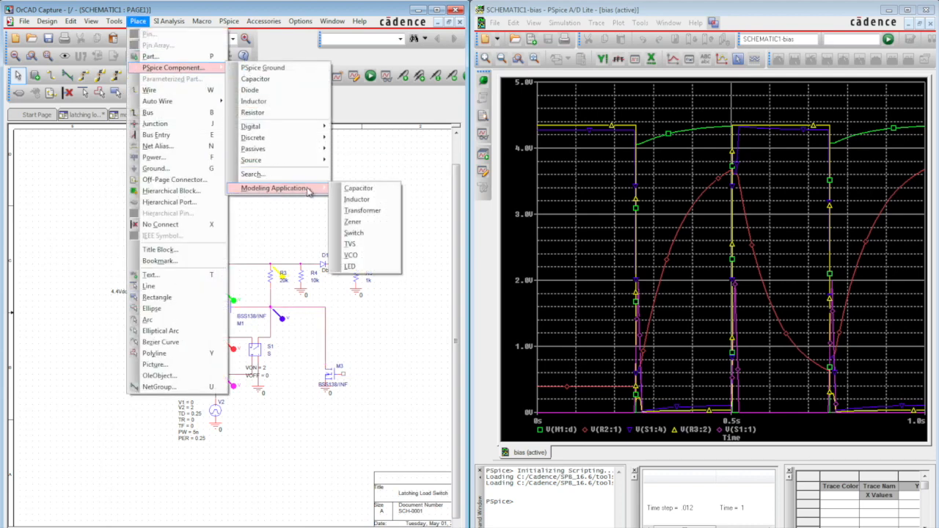
pyautogui.click(367, 235)
pyautogui.click(192, 281)
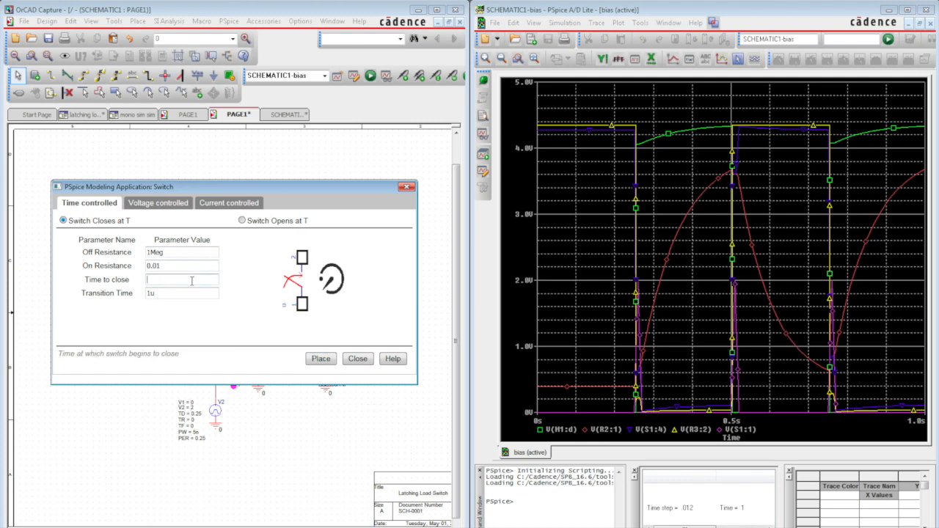
pyautogui.press('Return')
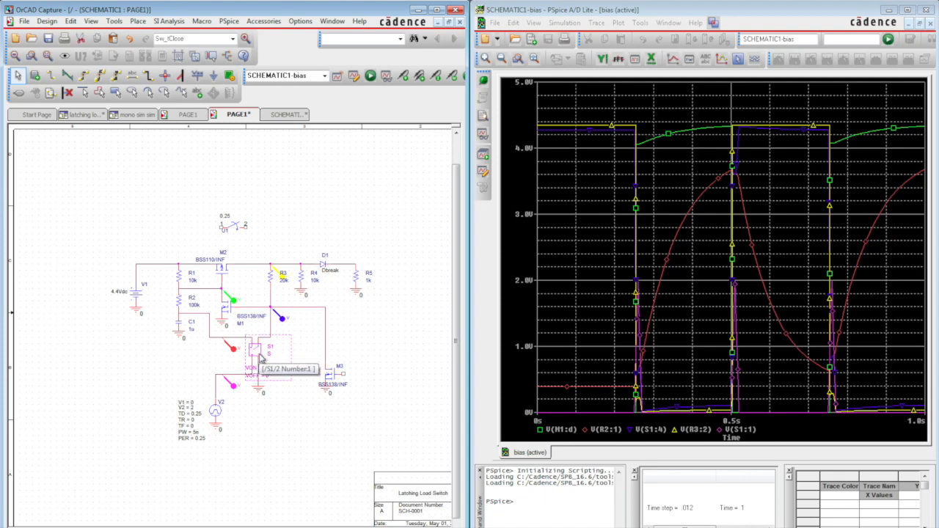
# - Move S1, pulse source V2, their grounds and the attached voltage marker to the free area below and right of M3
pyautogui.moveTo(258, 358); pyautogui.dragTo(367, 378)
pyautogui.moveTo(277, 450); pyautogui.dragTo(170, 352)
pyautogui.moveTo(271, 461); pyautogui.dragTo(170, 358)
pyautogui.moveTo(217, 406); pyautogui.dragTo(345, 457)
pyautogui.click(336, 408)
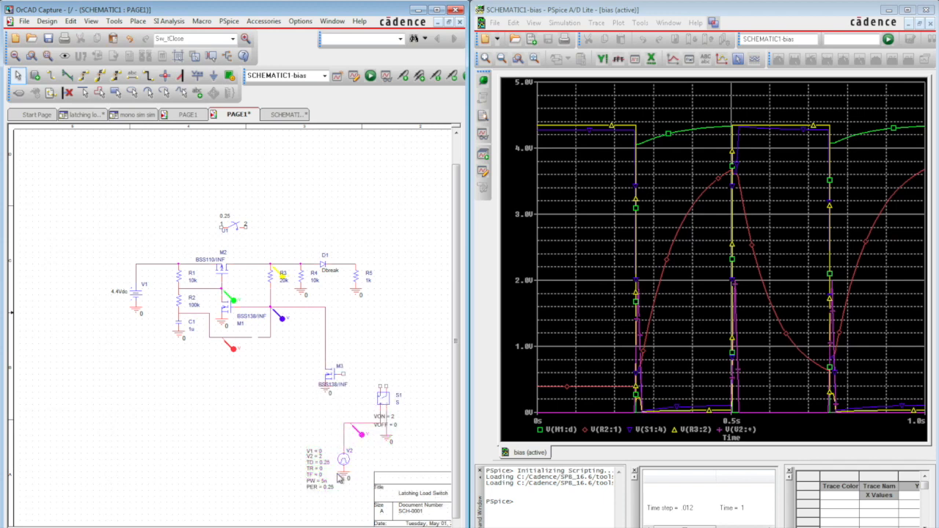
# - Set pulse source V2's period PER to 2 and its delay TD to 0.8, and save the schematic
pyautogui.doubleClick(331, 491)
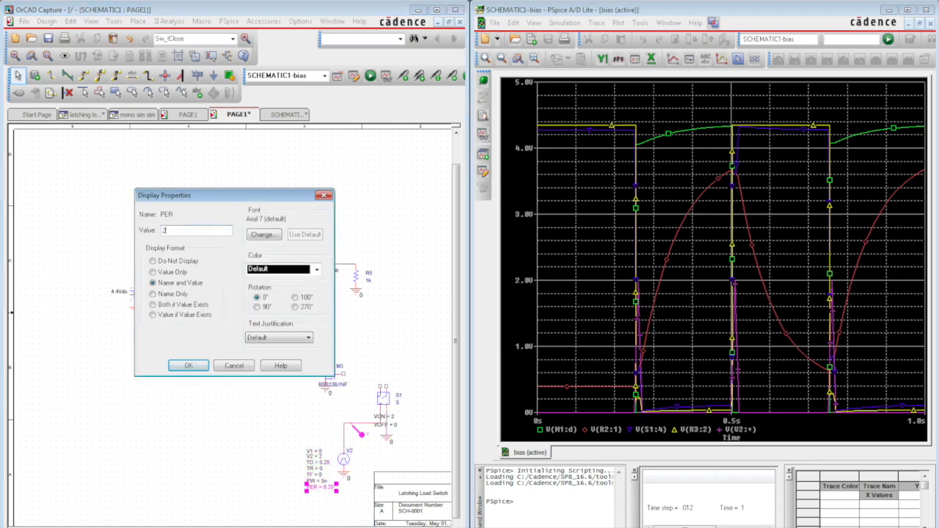
pyautogui.press('Escape')
pyautogui.doubleClick(329, 468)
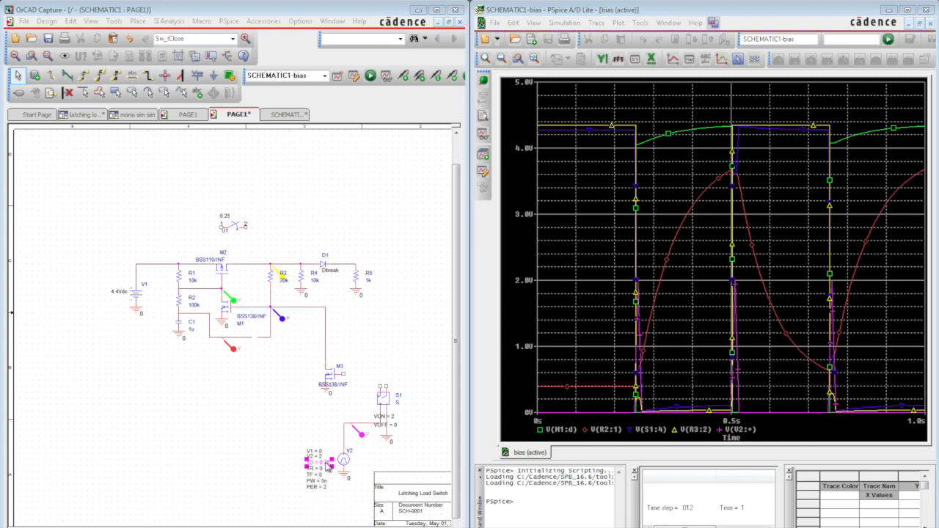
pyautogui.click(189, 366)
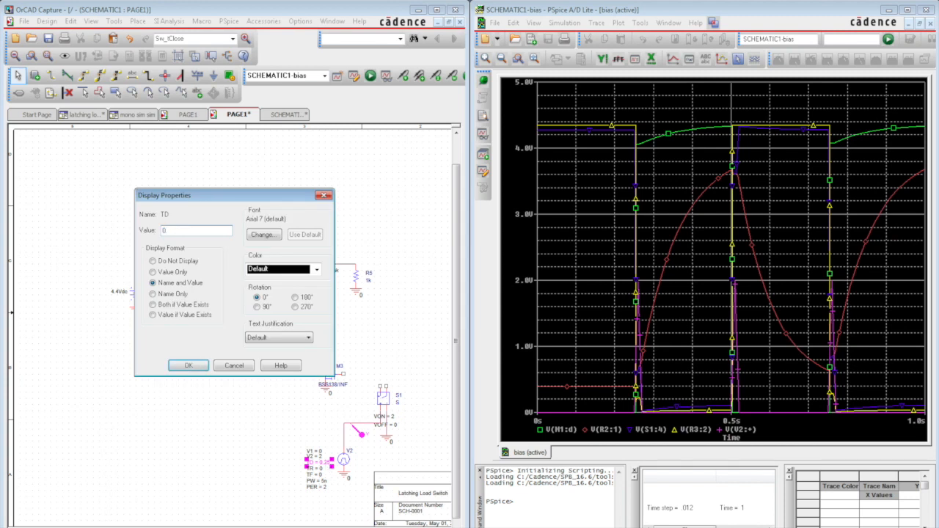
pyautogui.click(411, 368)
pyautogui.hotkey('ctrl', 's')
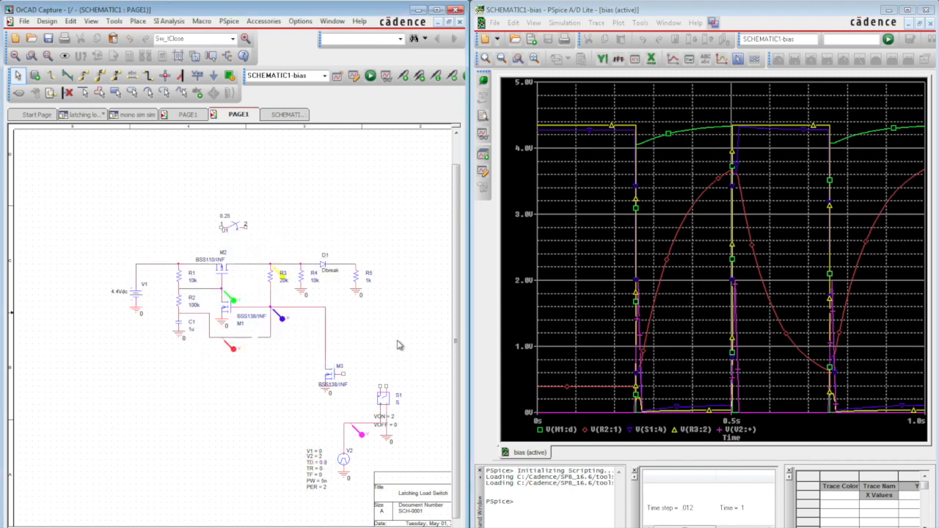
# - Wire S1's upper-left pin to M3's gate and draw a short wire stub up from its upper-right pin
pyautogui.press('w')
pyautogui.click(386, 373)
pyautogui.press('Escape')
pyautogui.press('w')
pyautogui.click(381, 386)
pyautogui.click(380, 380)
pyautogui.press('Escape')
pyautogui.click(380, 376)
pyautogui.click(341, 375)
pyautogui.press('Escape')
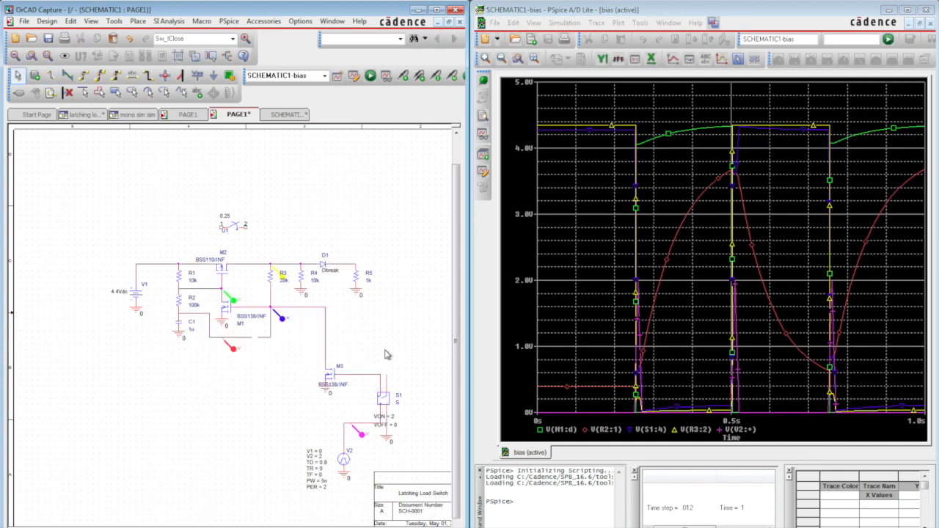
# - Place a VCC_CIRCLE power symbol on the supply wire above R1 and rename it VBAT
pyautogui.click(138, 21)
pyautogui.click(166, 158)
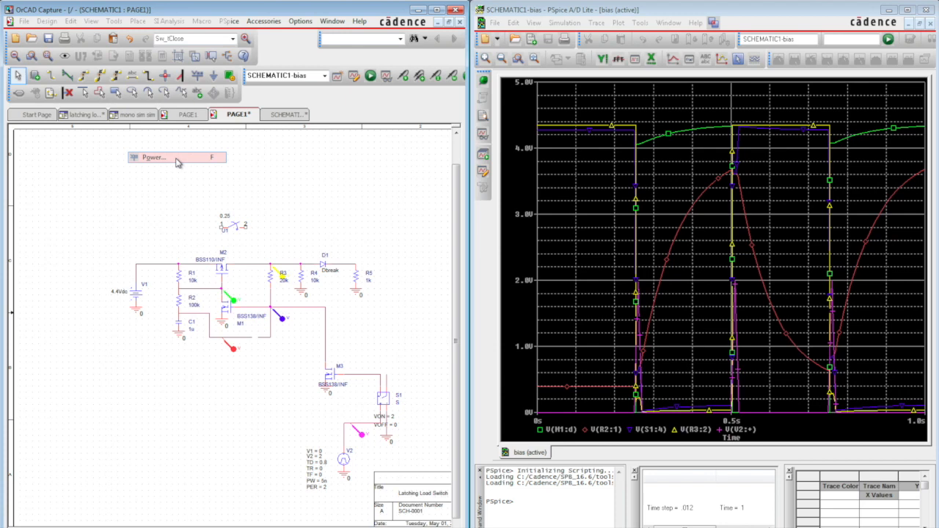
pyautogui.click(152, 272)
pyautogui.scroll(-5, 153, 272)
pyautogui.click(152, 272)
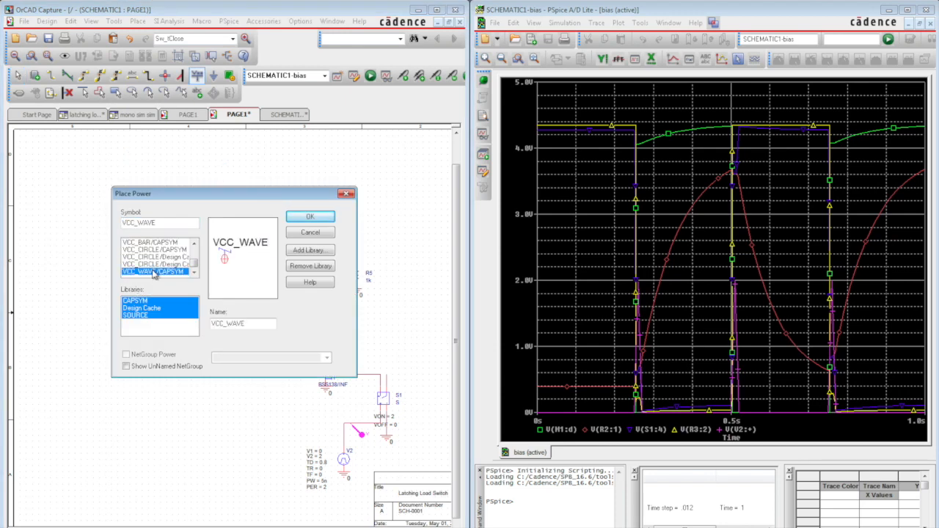
pyautogui.click(159, 264)
pyautogui.click(309, 218)
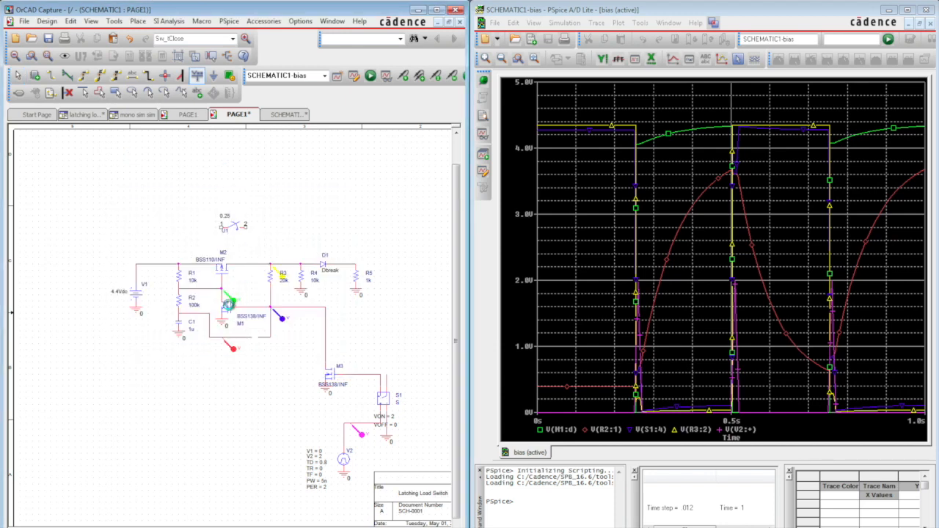
pyautogui.click(177, 265)
pyautogui.press('Escape')
pyautogui.doubleClick(188, 256)
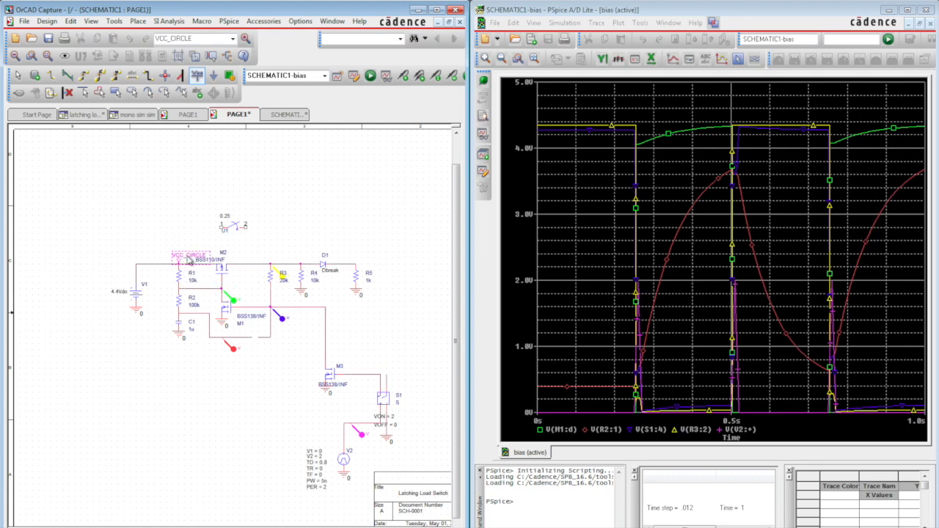
pyautogui.write('VBAT')
pyautogui.press('Return')
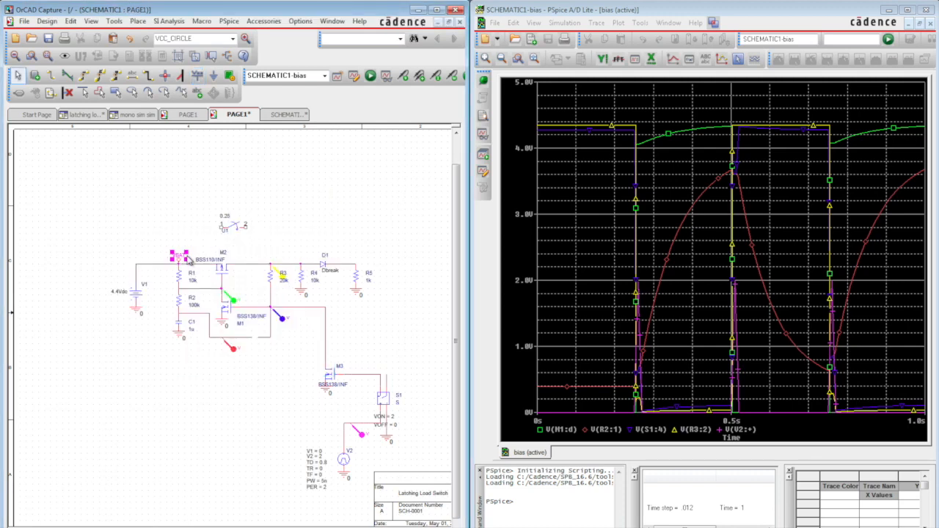
# - Copy the VBAT power symbol onto the wire stub above S1
pyautogui.click(183, 262)
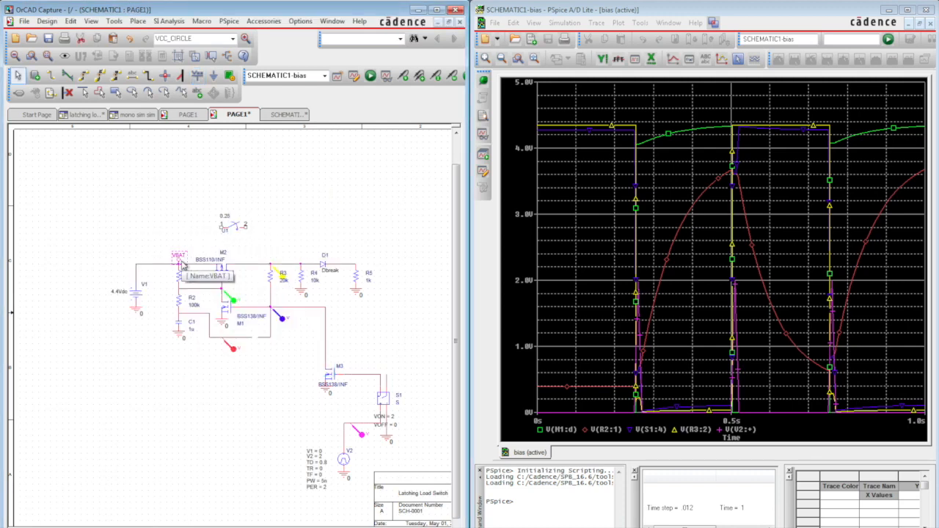
pyautogui.hotkey('ctrl', 'c')
pyautogui.hotkey('ctrl', 'v')
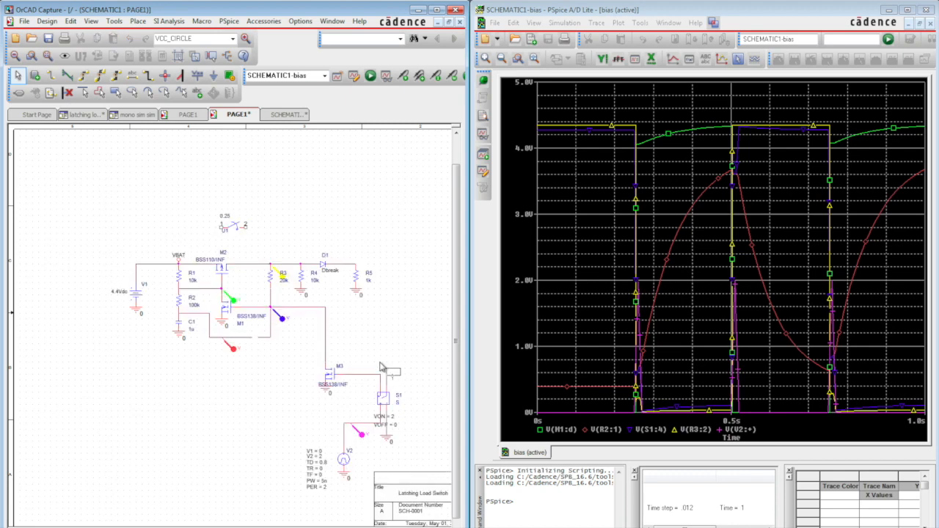
pyautogui.click(376, 362)
# - Copy the 1k resistor R5 with its ground below M3's gate wire and wire it in as a pull-down
pyautogui.click(327, 391)
pyautogui.moveTo(344, 283); pyautogui.dragTo(372, 304)
pyautogui.hotkey('ctrl', 'c')
pyautogui.hotkey('ctrl', 'v')
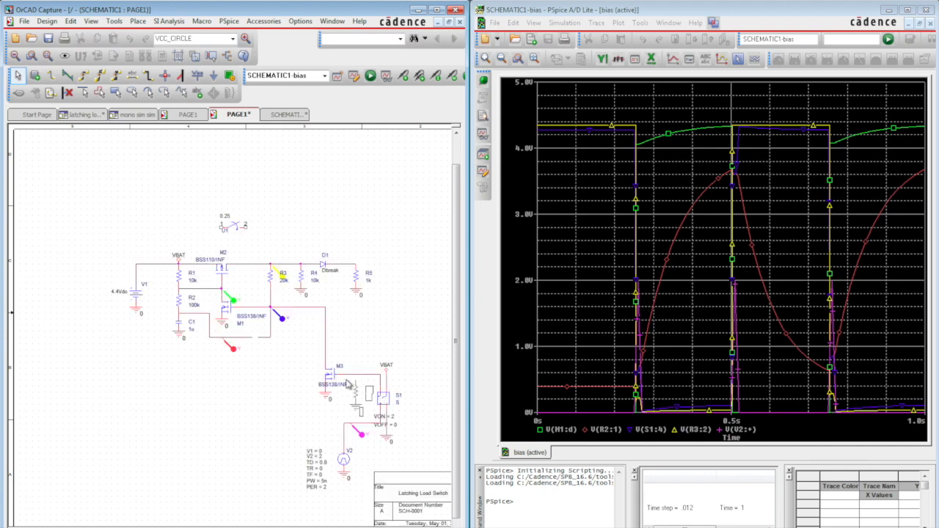
pyautogui.click(355, 379)
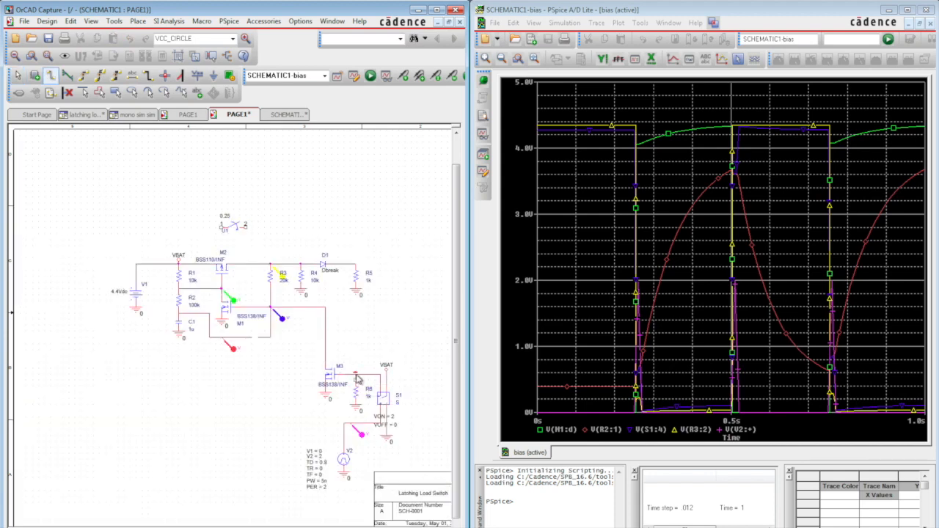
pyautogui.press('w')
pyautogui.click(355, 375)
pyautogui.press('Escape')
pyautogui.click(364, 351)
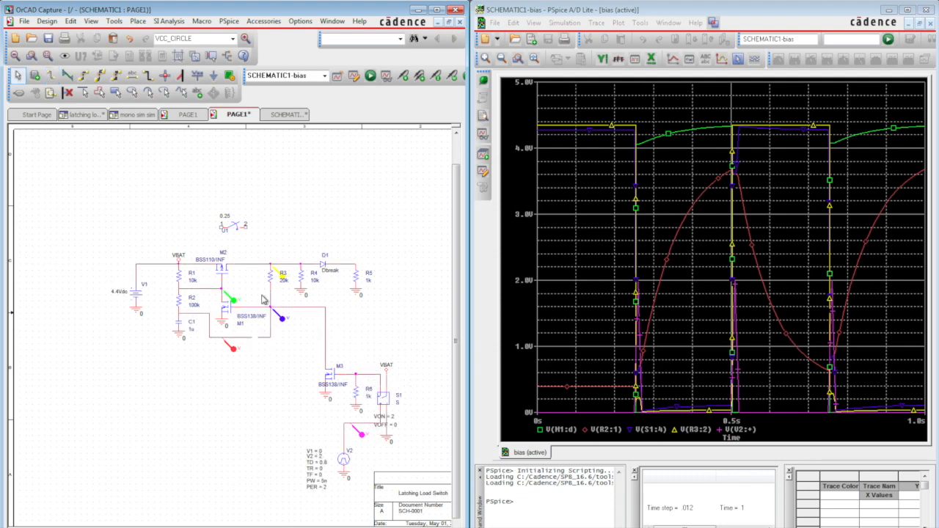
# - Move time-controlled switch U1 into the gap left by S1, between the R2-C1 wire and M1's gate node
pyautogui.moveTo(233, 230); pyautogui.dragTo(250, 342)
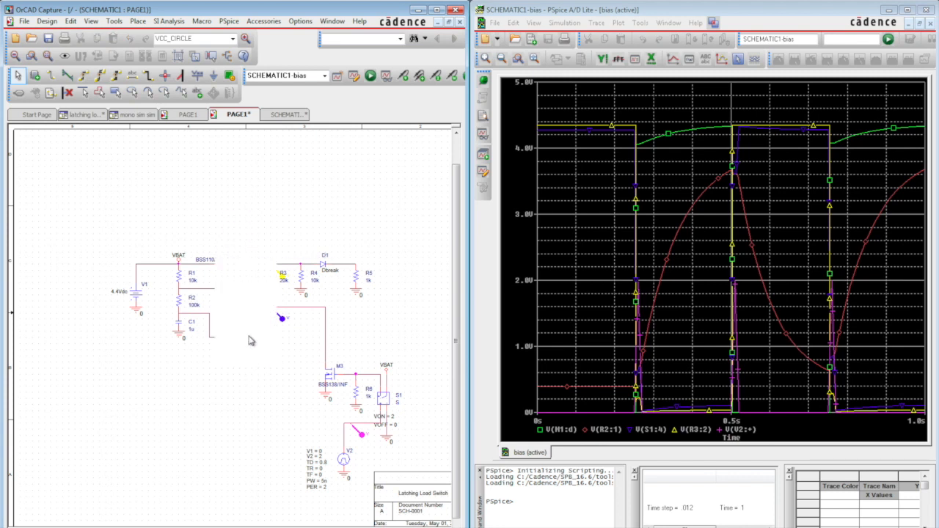
pyautogui.click(250, 338)
pyautogui.moveTo(250, 339)
pyautogui.mouseDown()
pyautogui.moveTo(233, 339)
pyautogui.moveTo(264, 338)
pyautogui.moveTo(244, 341)
pyautogui.mouseUp()
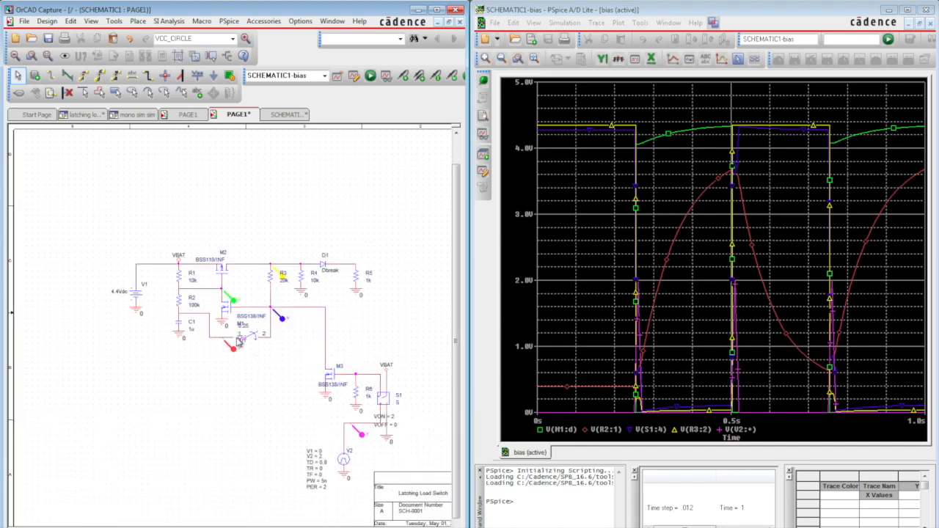
pyautogui.click(248, 339)
pyautogui.moveTo(247, 338); pyautogui.dragTo(254, 339)
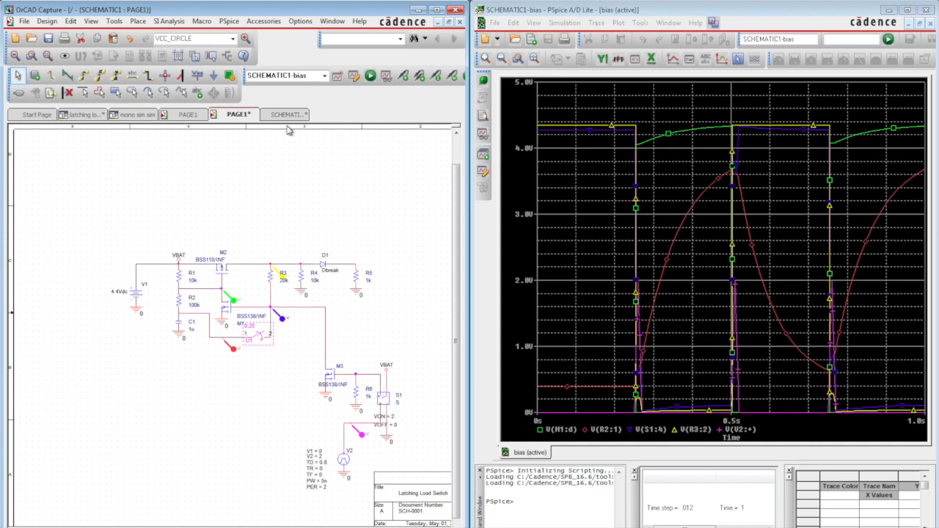
# - Add a voltage marker on the wire between S1 and M3's gate, and rerun the simulation
pyautogui.click(402, 77)
pyautogui.click(370, 384)
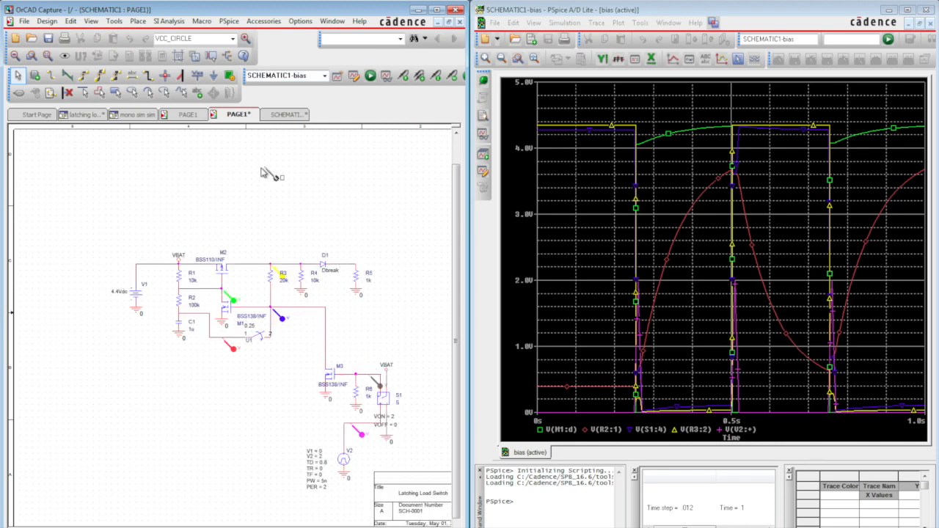
pyautogui.click(370, 76)
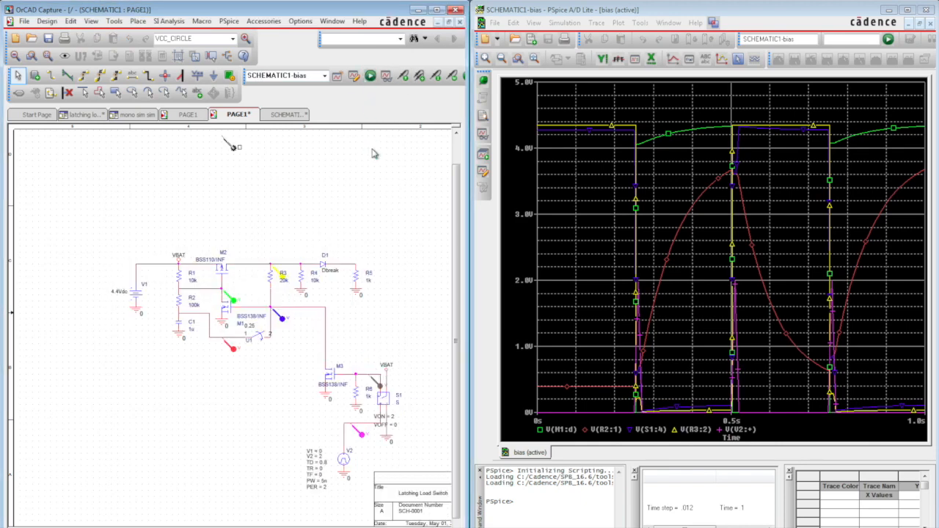